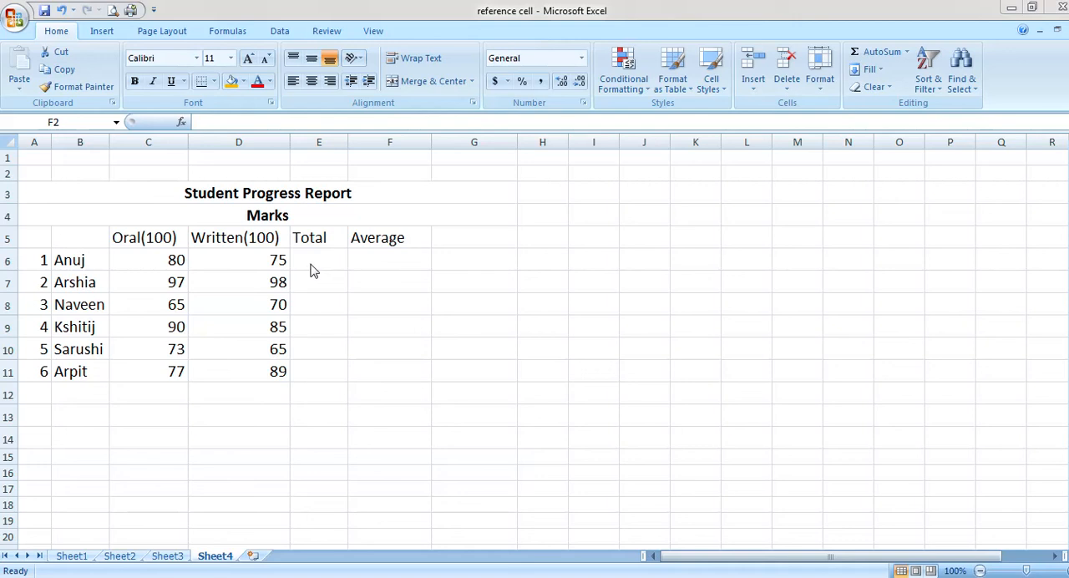
Total the first student's oral and written marks in E6 with =SUM(C6:D6) using AutoSum, and fill the formula down to E11
{"action": "left_click", "coordinate": [310, 264]}
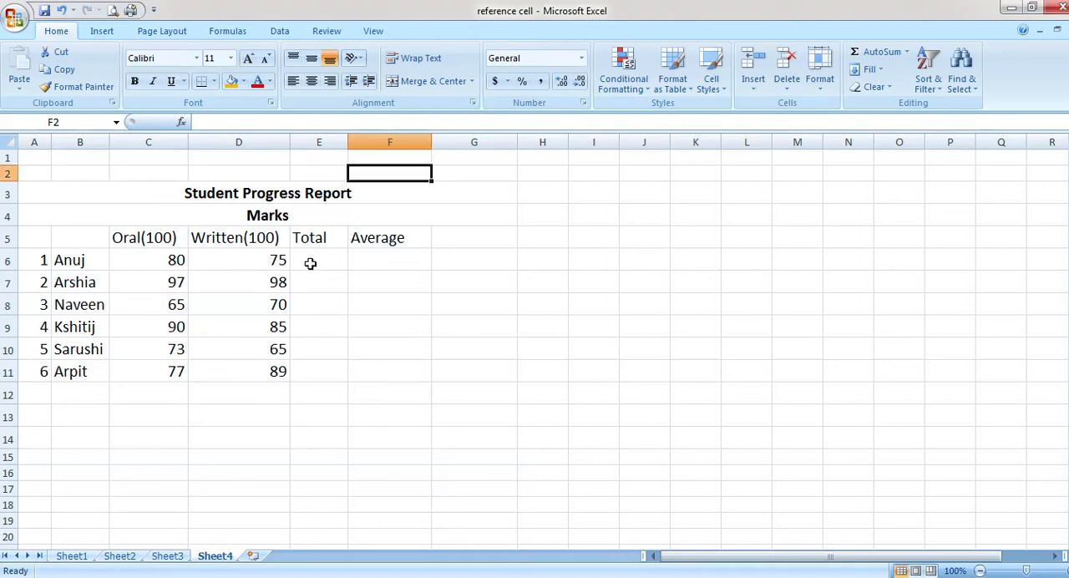
{"action": "left_click", "coordinate": [309, 259]}
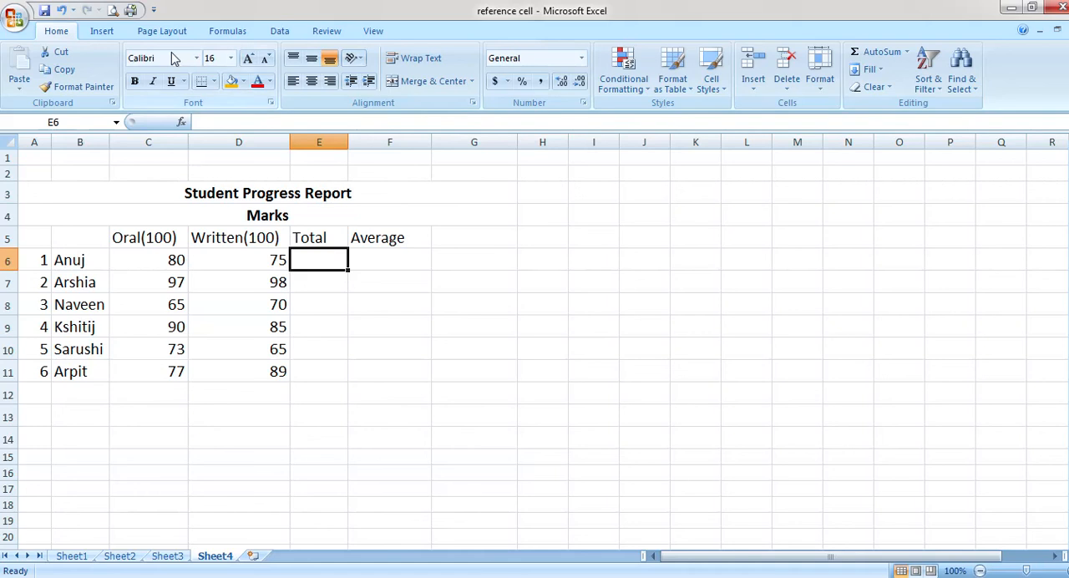
{"action": "left_click", "coordinate": [225, 34]}
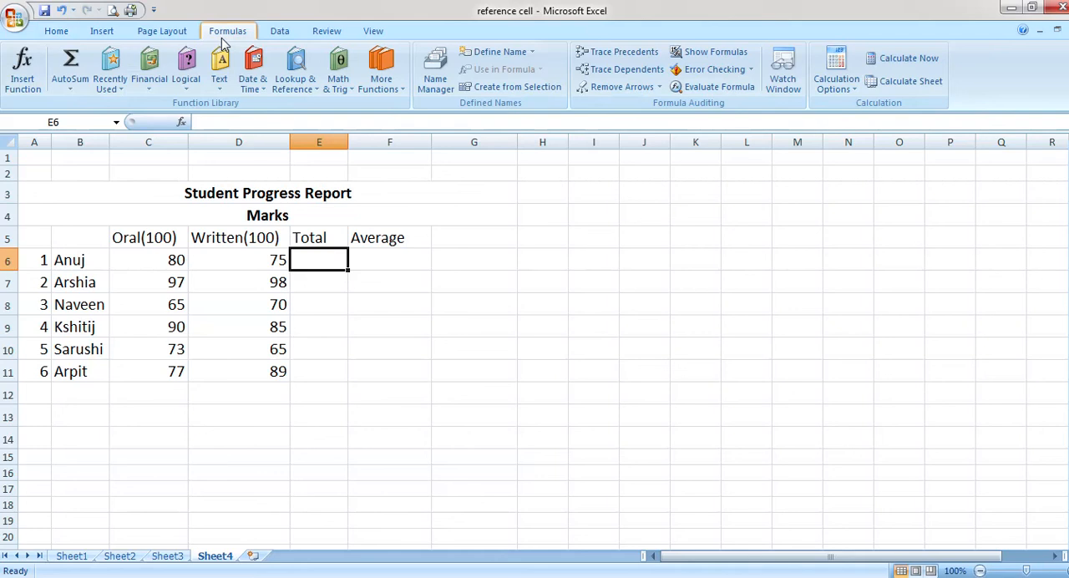
{"action": "left_click", "coordinate": [71, 67]}
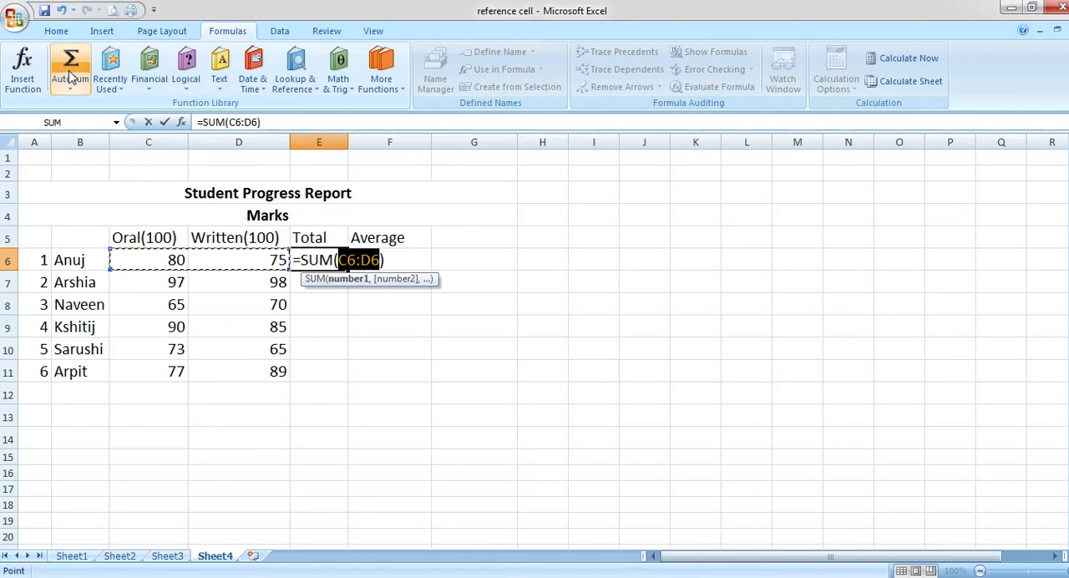
{"action": "key", "text": "Return"}
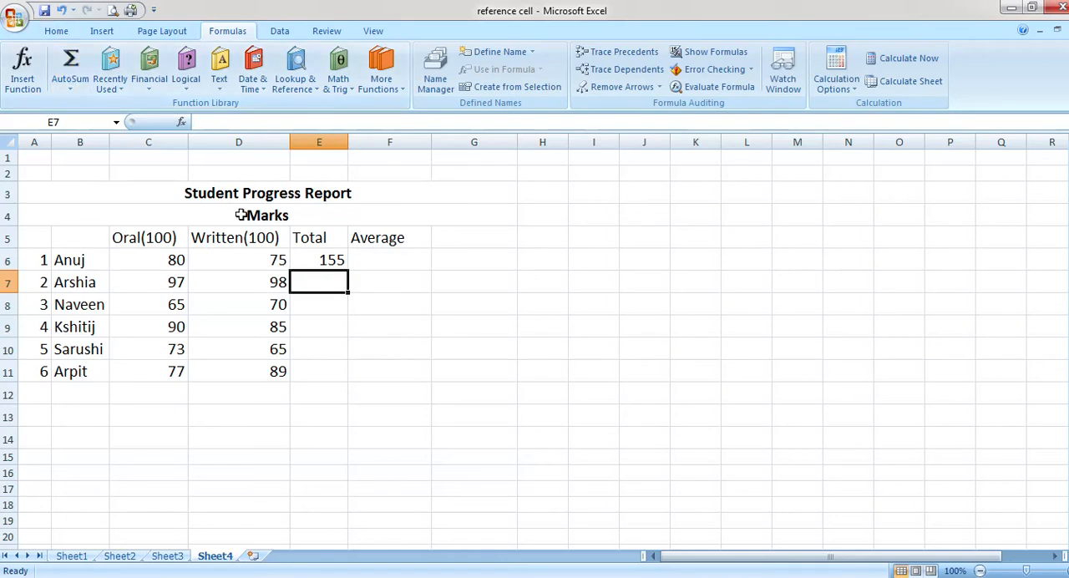
{"action": "left_click", "coordinate": [327, 261]}
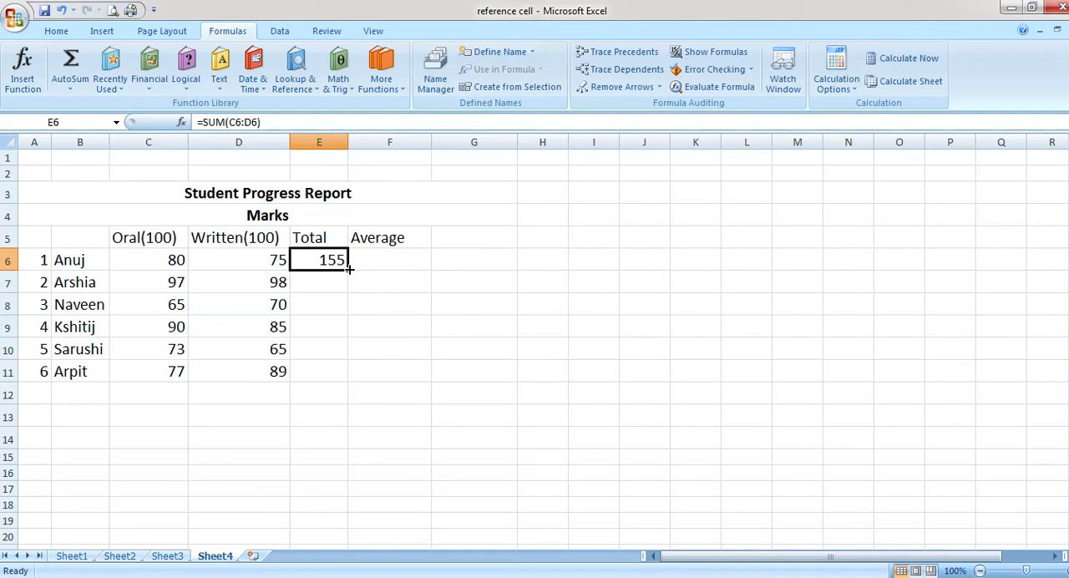
{"action": "left_click_drag", "start_coordinate": [350, 268], "coordinate": [346, 382]}
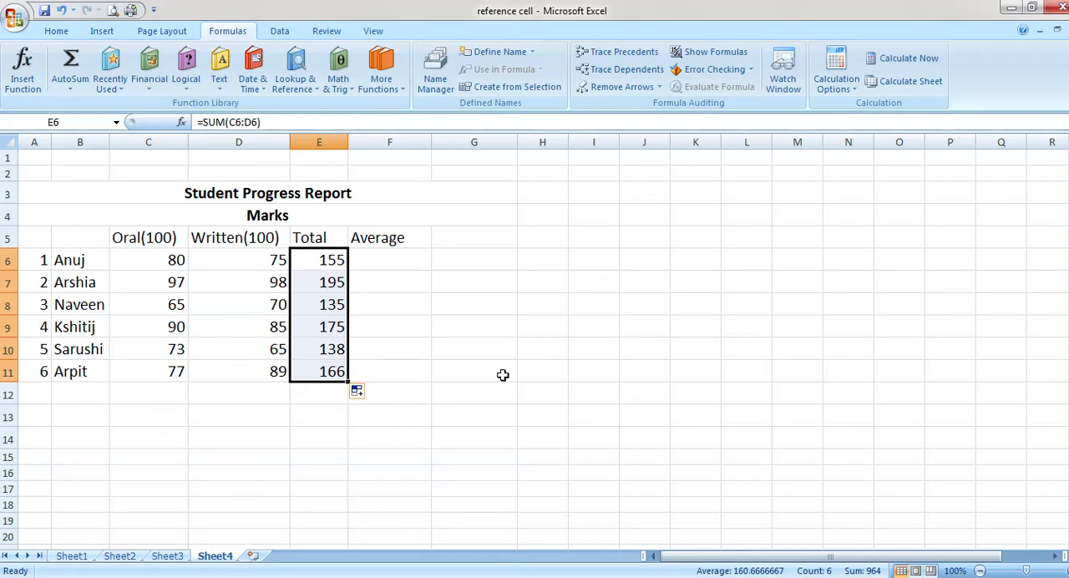
Enter =AVERAGE(C6:D6) in F6 to average the first student's oral and written marks
{"action": "left_click", "coordinate": [392, 261]}
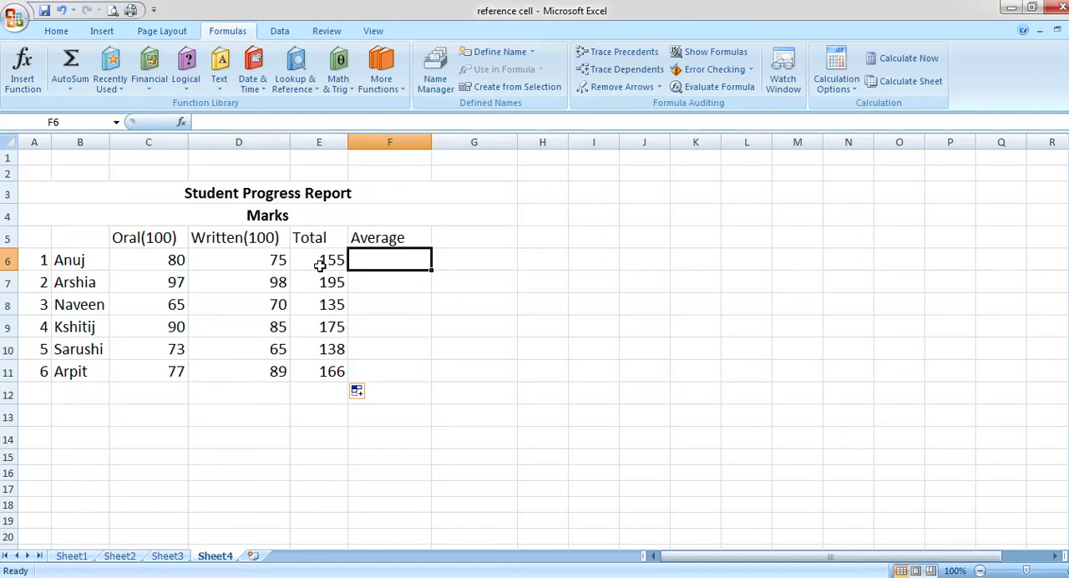
{"action": "double_click", "coordinate": [414, 262]}
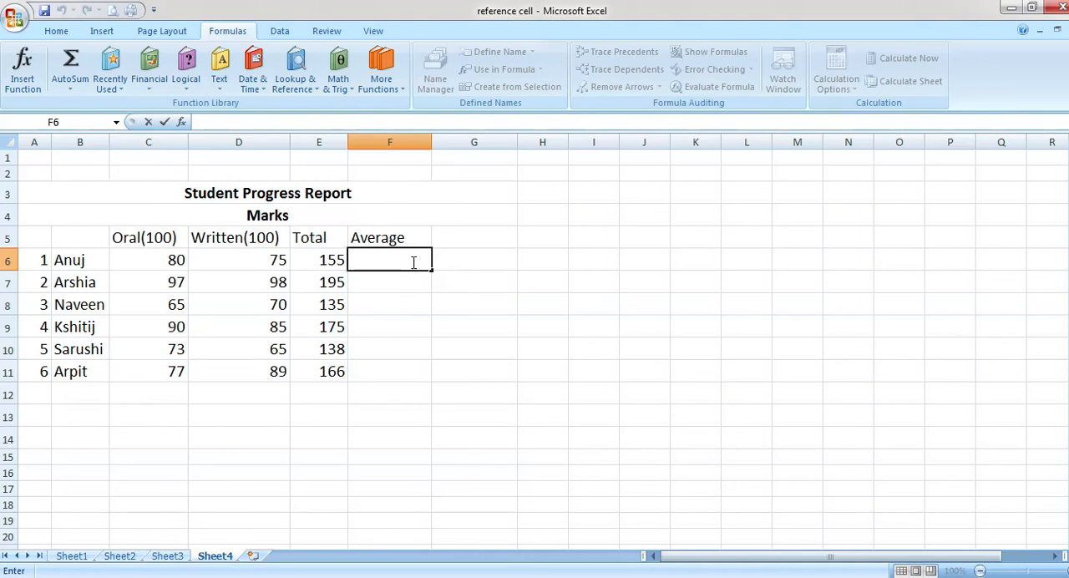
{"action": "type", "text": "=a"}
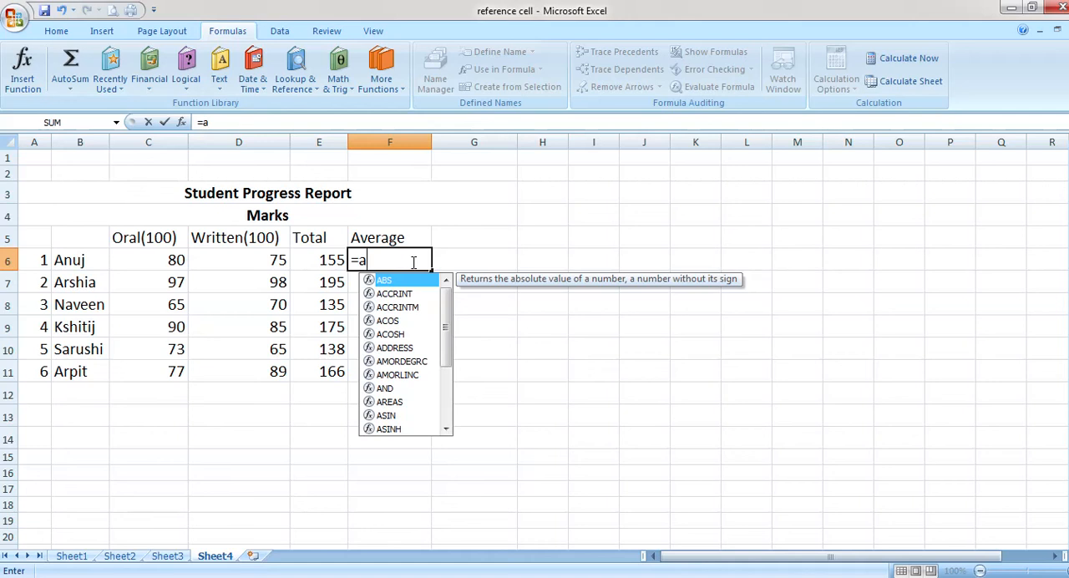
{"action": "type", "text": "vera"}
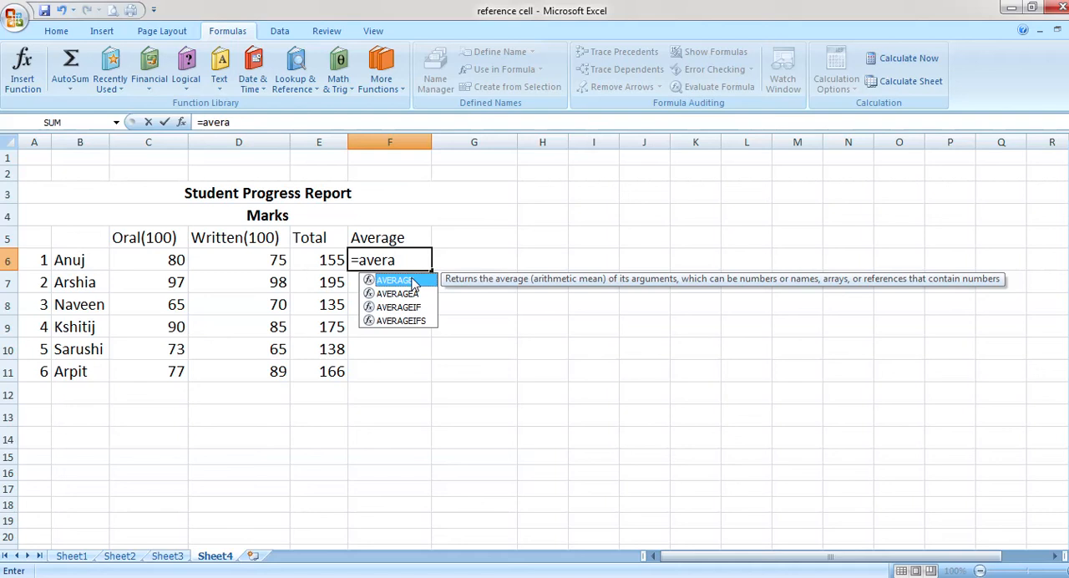
{"action": "double_click", "coordinate": [412, 282]}
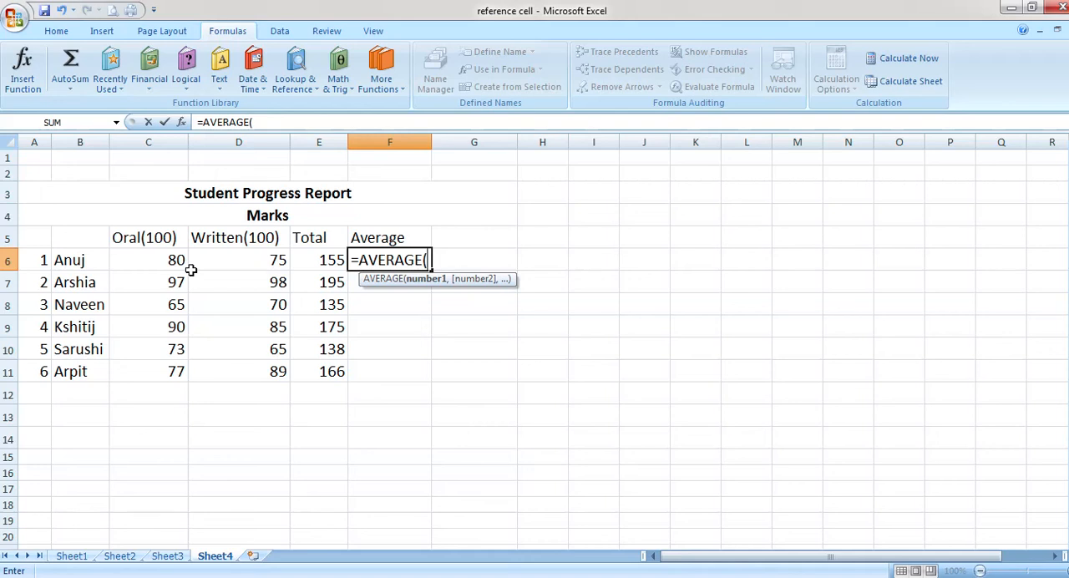
{"action": "left_click", "coordinate": [150, 264]}
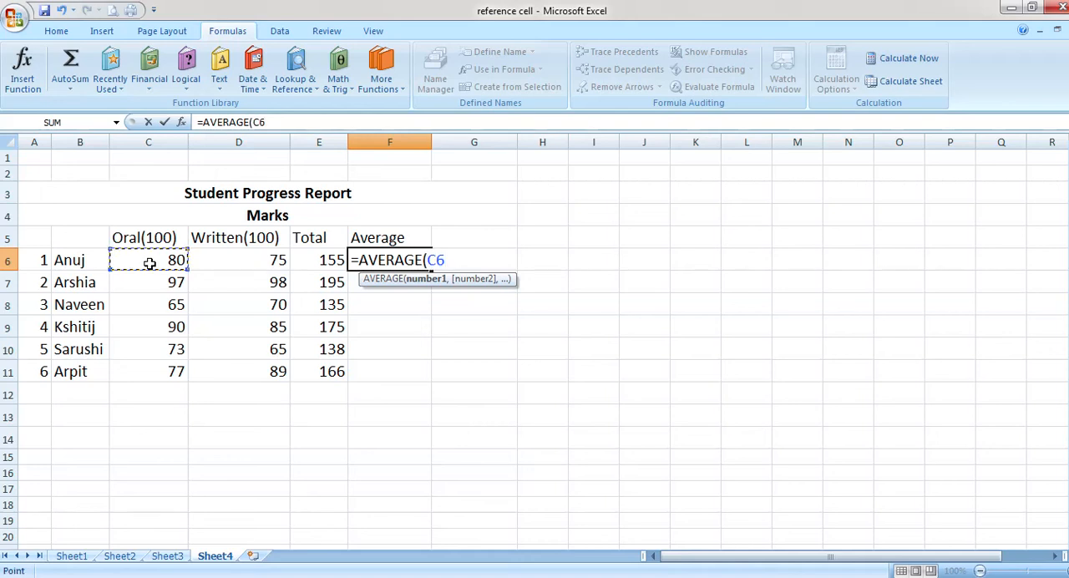
{"action": "key", "text": "F8"}
{"action": "left_click", "coordinate": [222, 260]}
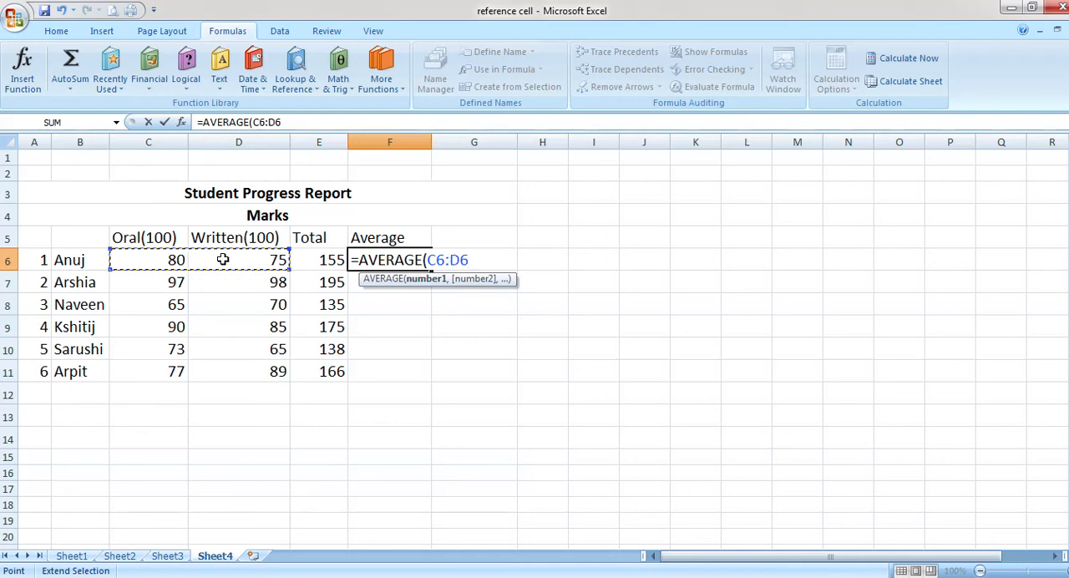
{"action": "type", "text": ")"}
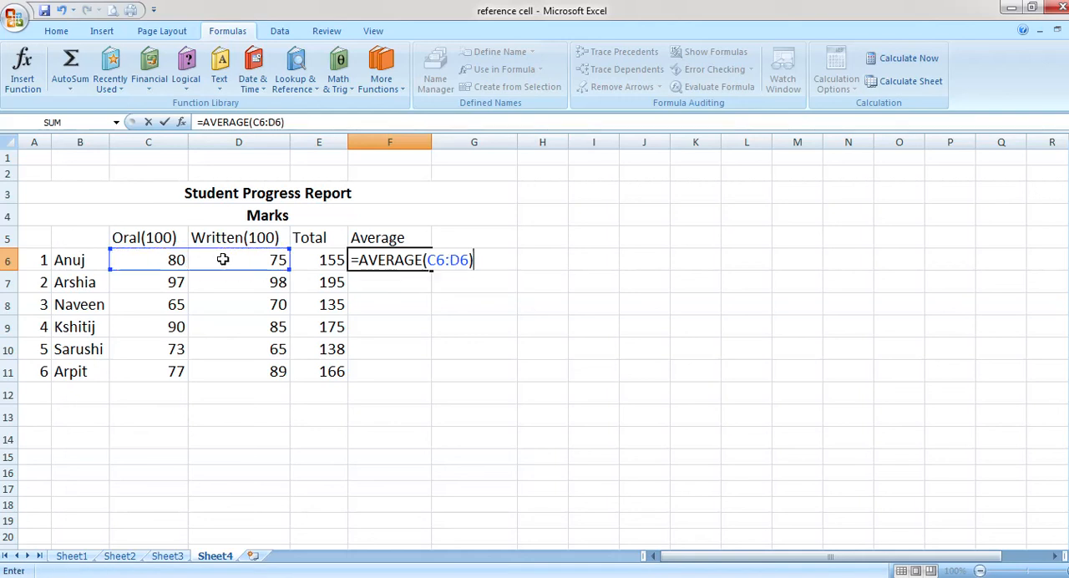
{"action": "key", "text": "Return"}
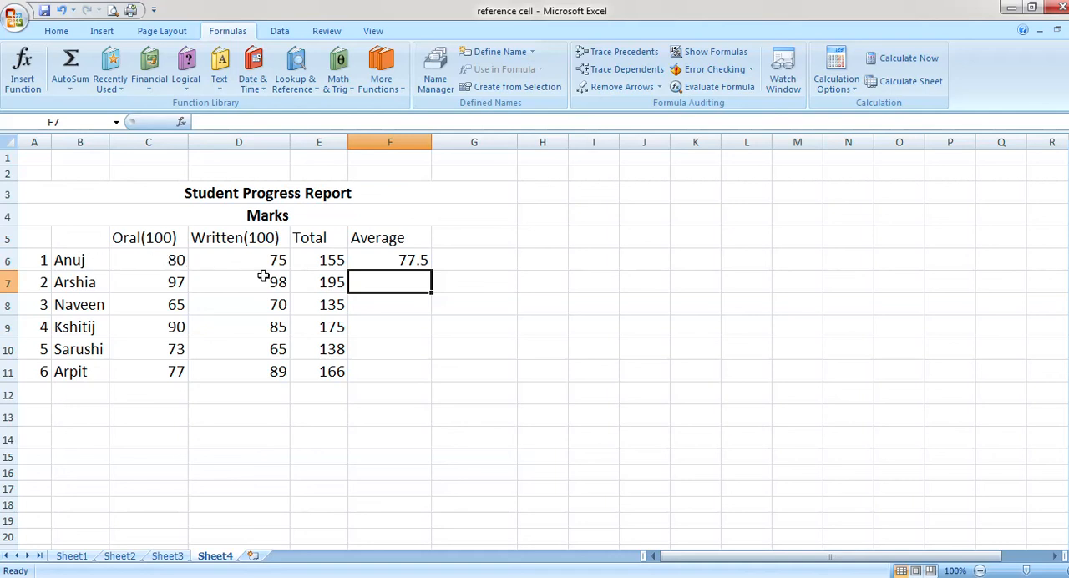
Fill the average formula from F6 down through F11 for the remaining students
{"action": "left_click", "coordinate": [409, 262]}
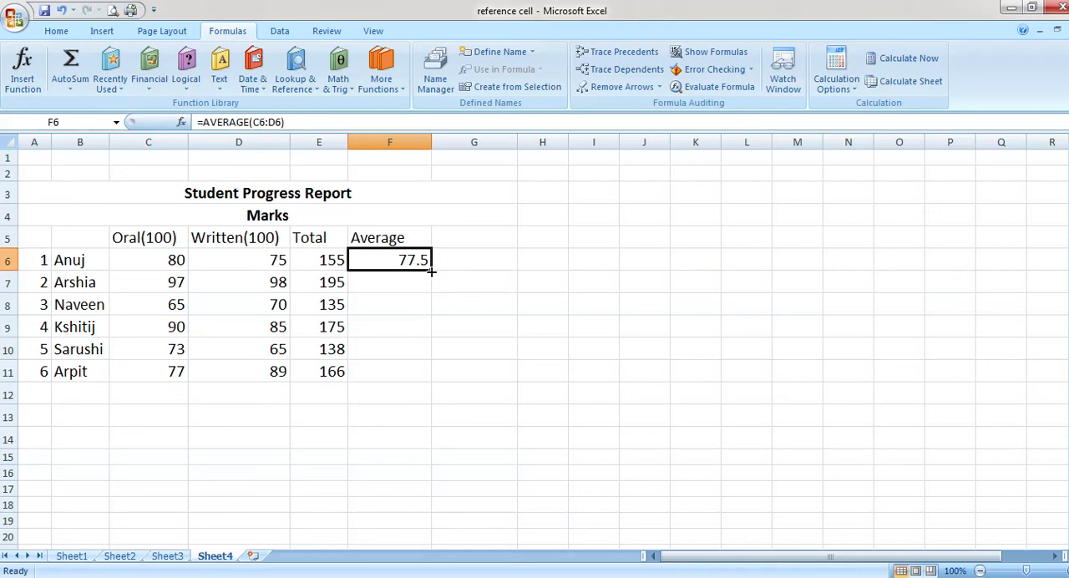
{"action": "left_click_drag", "start_coordinate": [431, 272], "coordinate": [416, 385]}
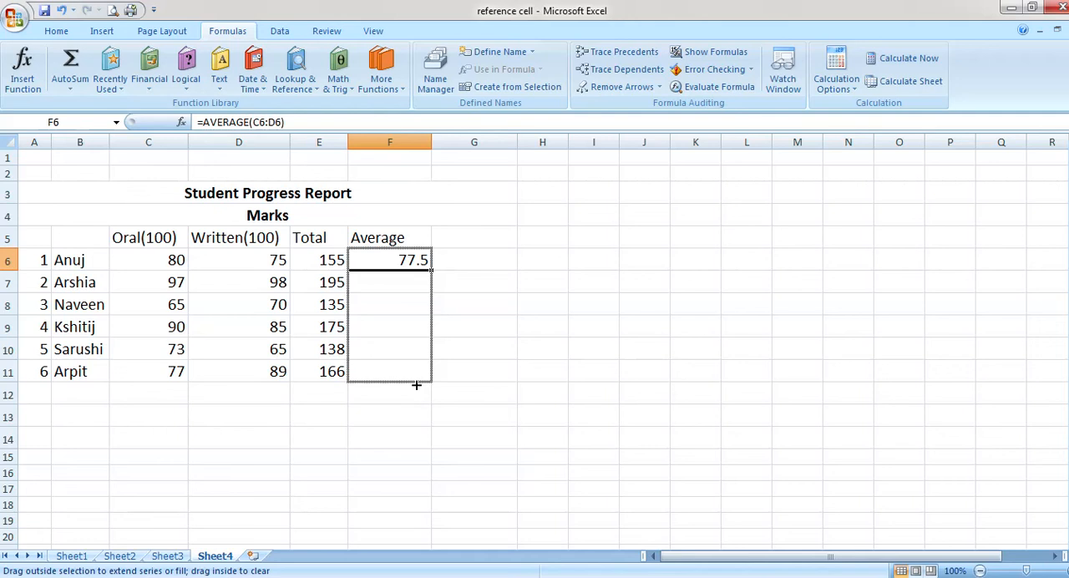
{"action": "left_click_drag", "start_coordinate": [416, 385], "coordinate": [417, 385]}
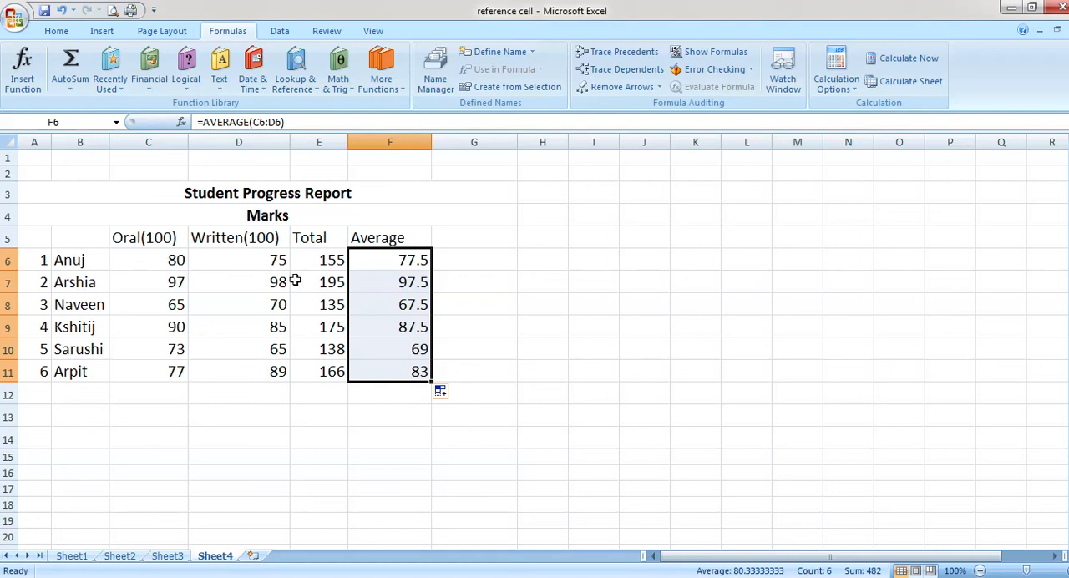
Enter =MAX(C6:C11) in cell H6 to find the highest oral mark
{"action": "left_click", "coordinate": [557, 261]}
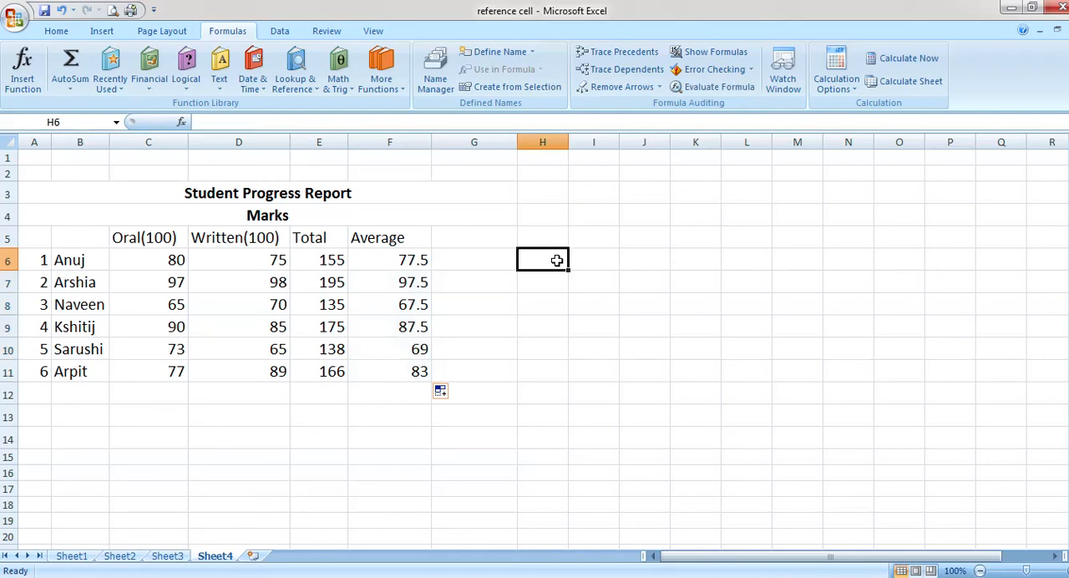
{"action": "type", "text": "="}
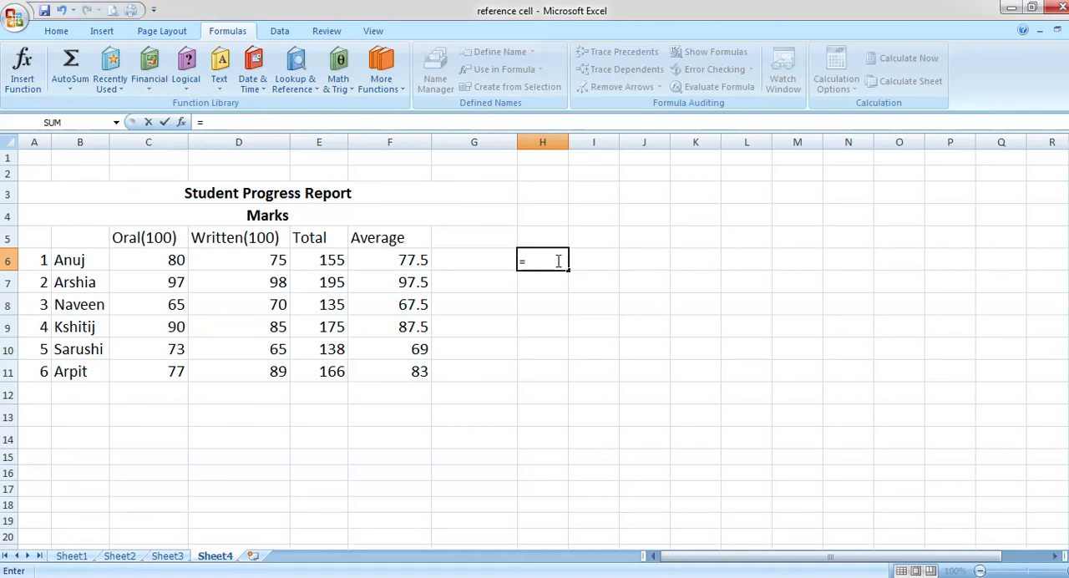
{"action": "type", "text": "m"}
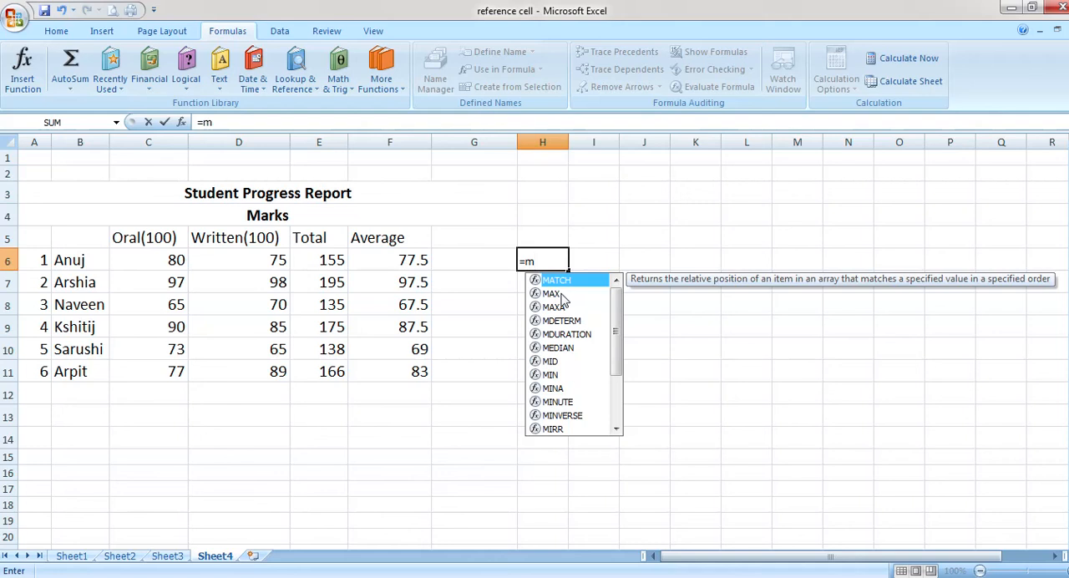
{"action": "left_click", "coordinate": [553, 296]}
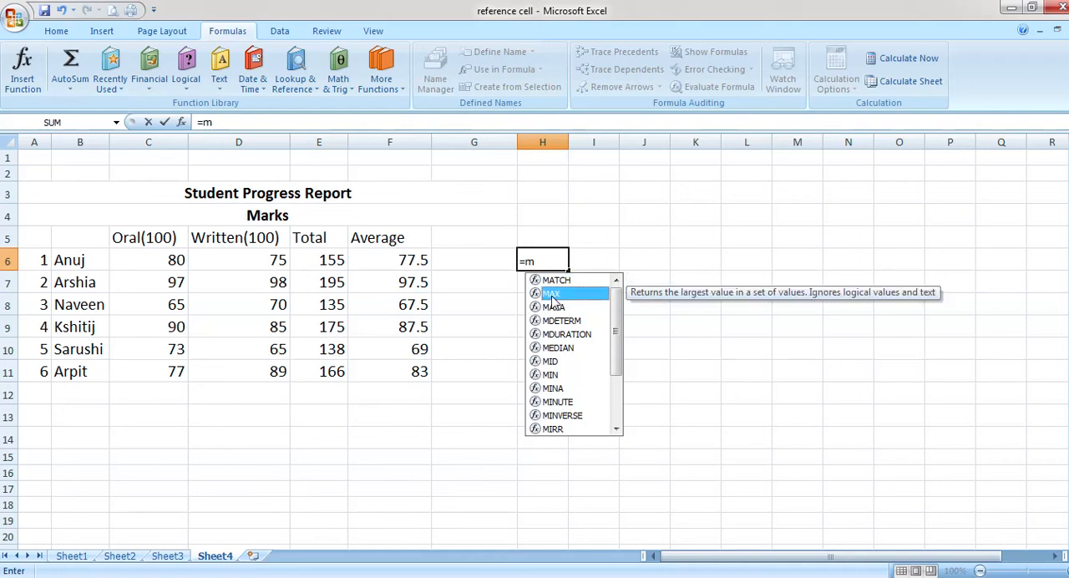
{"action": "double_click", "coordinate": [552, 294]}
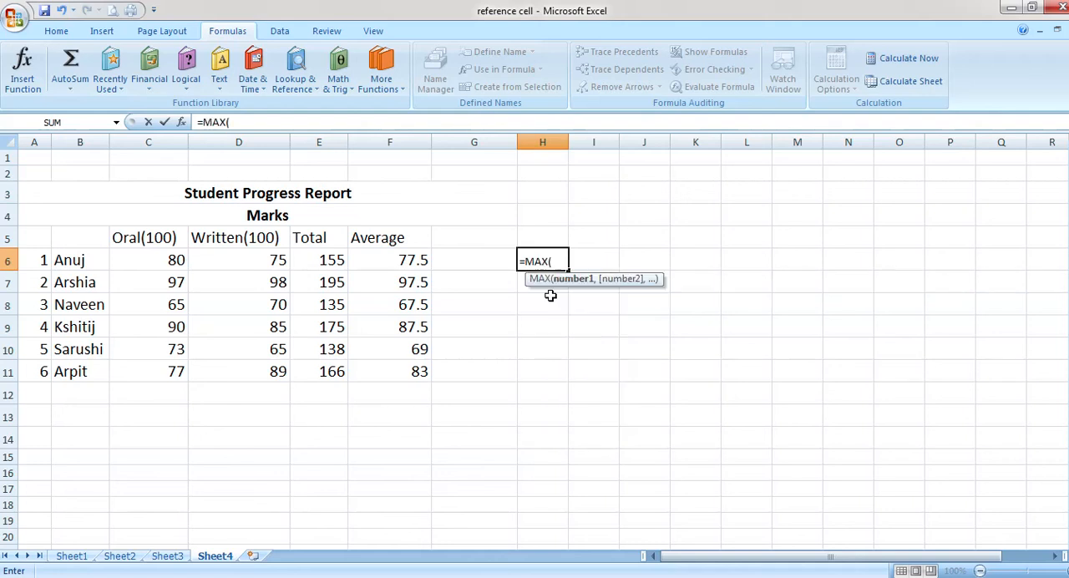
{"action": "left_click", "coordinate": [167, 264]}
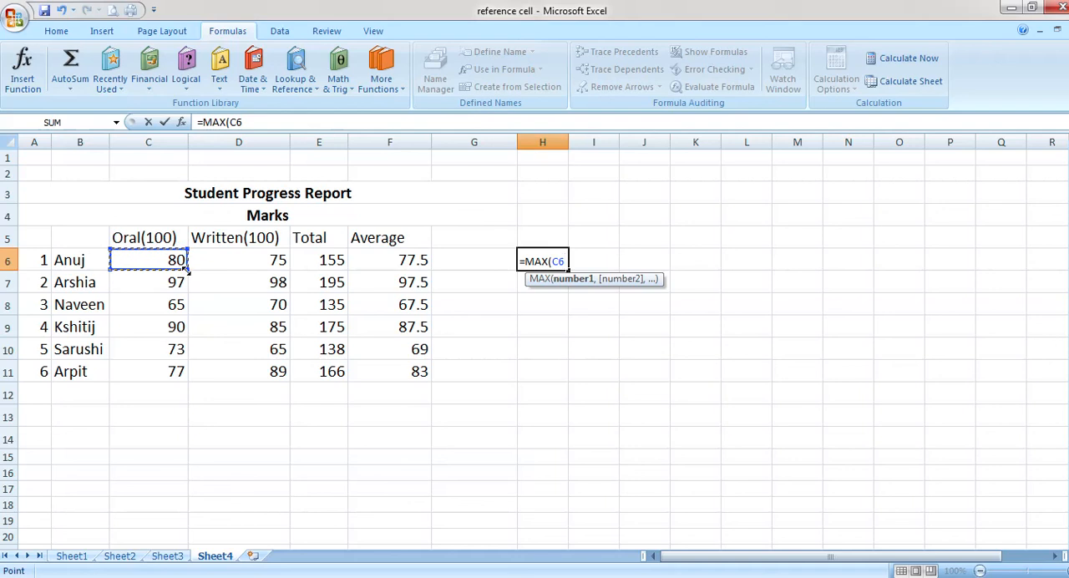
{"action": "left_click", "coordinate": [186, 273]}
{"action": "left_click_drag", "start_coordinate": [186, 273], "coordinate": [179, 384]}
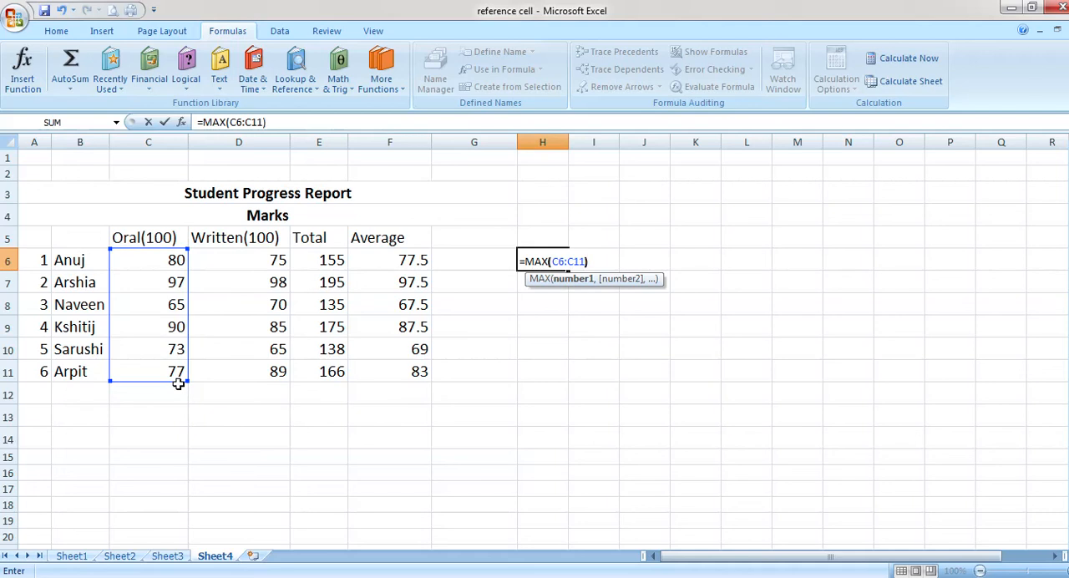
{"action": "type", "text": ")"}
{"action": "key", "text": "Return"}
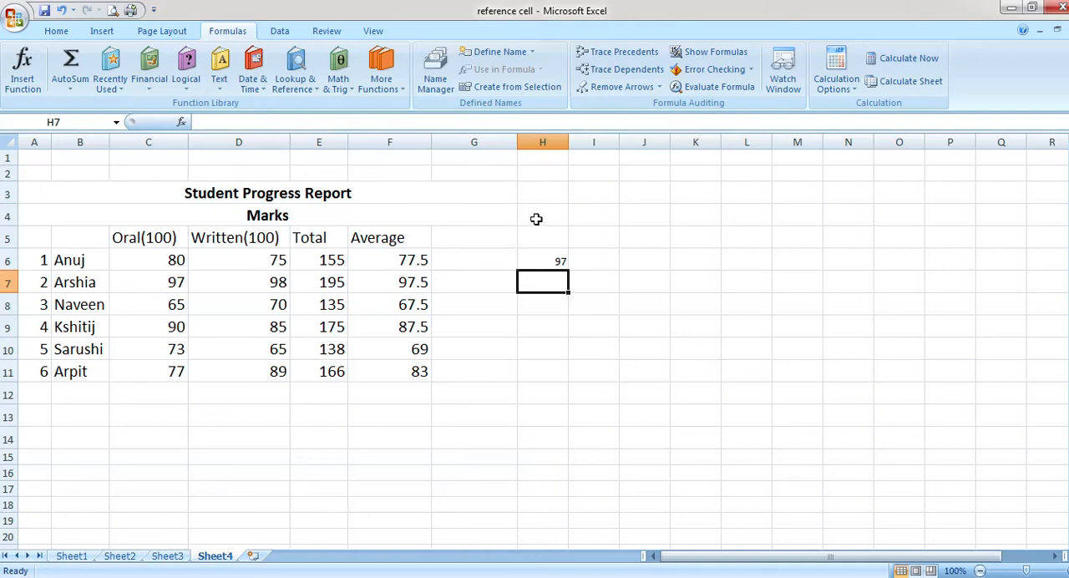
{"action": "left_click", "coordinate": [541, 254]}
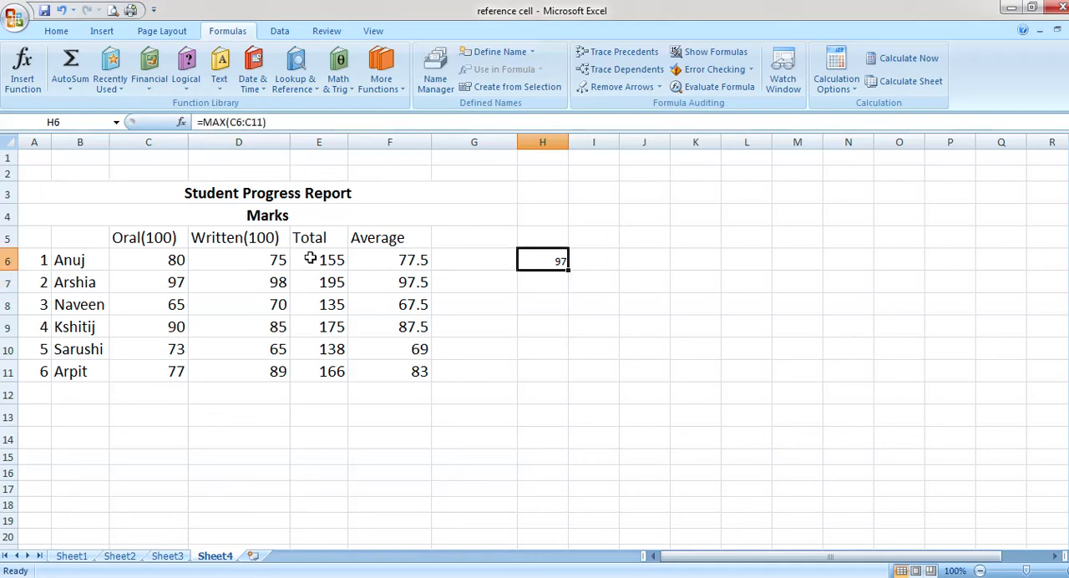
Enter =MIN(D6:D11) in cell H8 to find the lowest written mark
{"action": "left_click", "coordinate": [533, 305]}
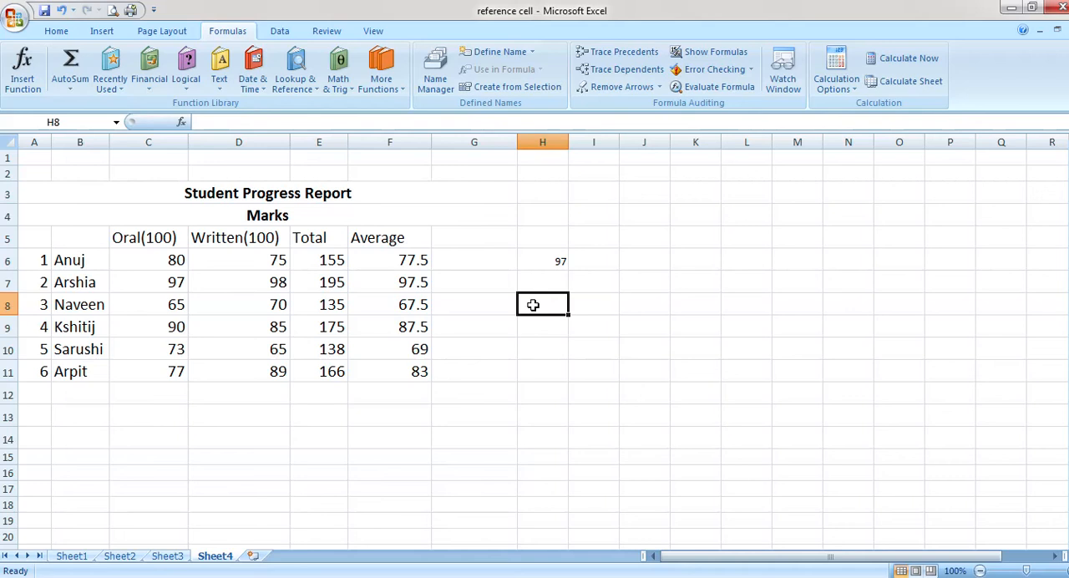
{"action": "type", "text": "="}
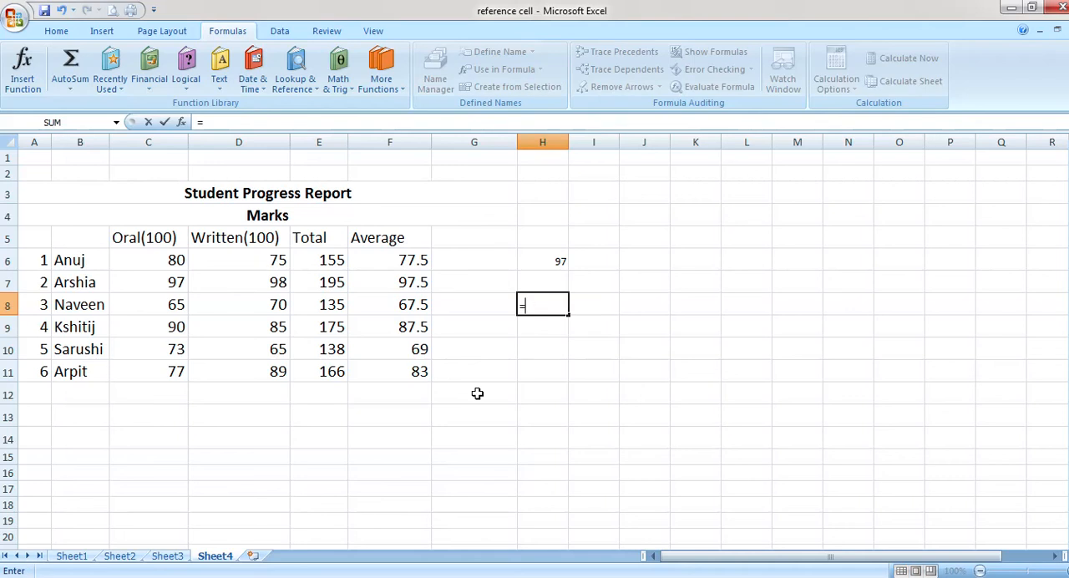
{"action": "type", "text": "m"}
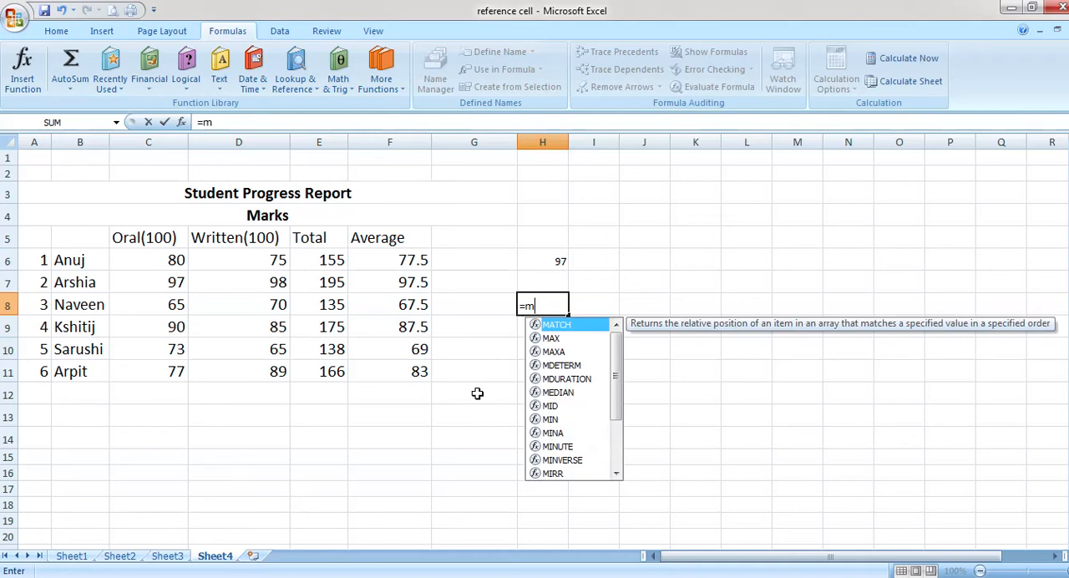
{"action": "type", "text": "in"}
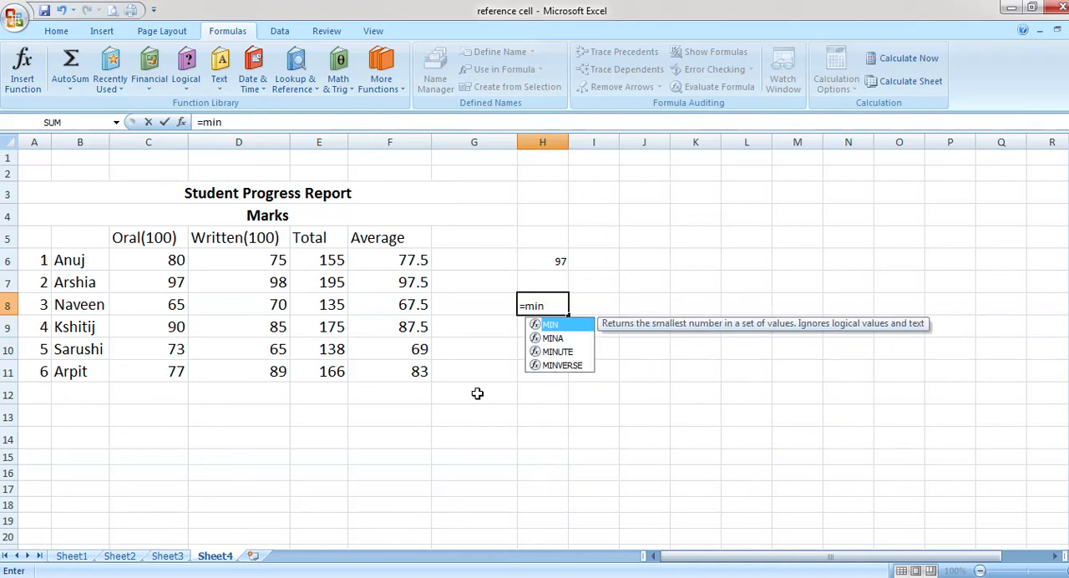
{"action": "type", "text": "("}
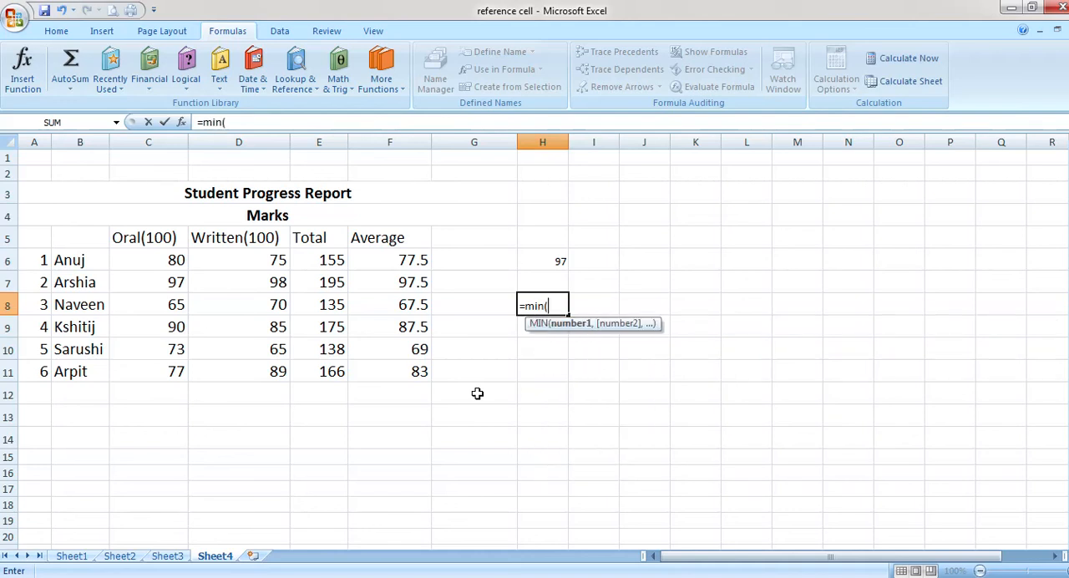
{"action": "left_click", "coordinate": [261, 262]}
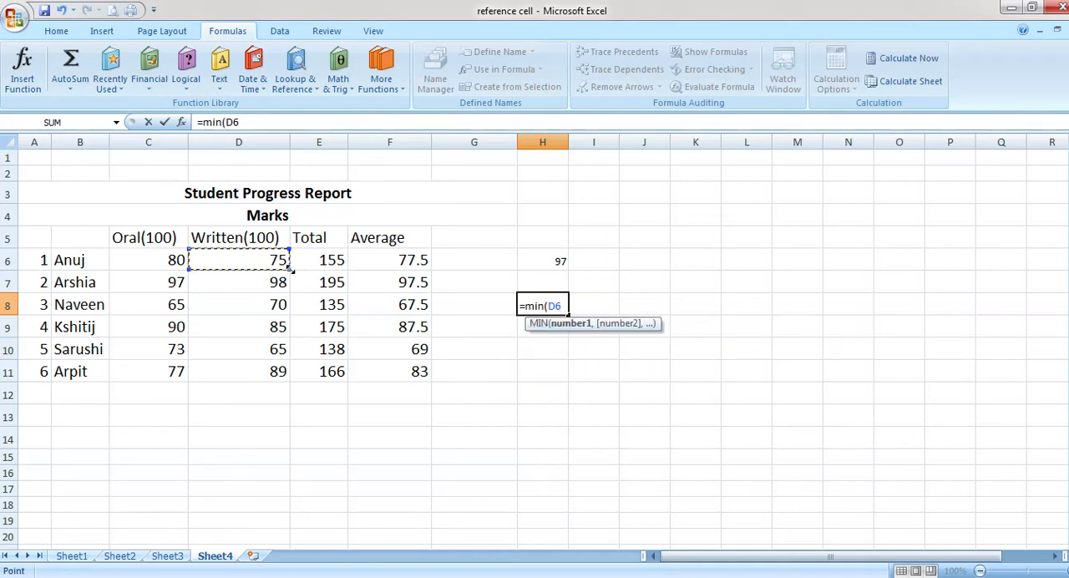
{"action": "left_click_drag", "start_coordinate": [290, 271], "coordinate": [279, 384]}
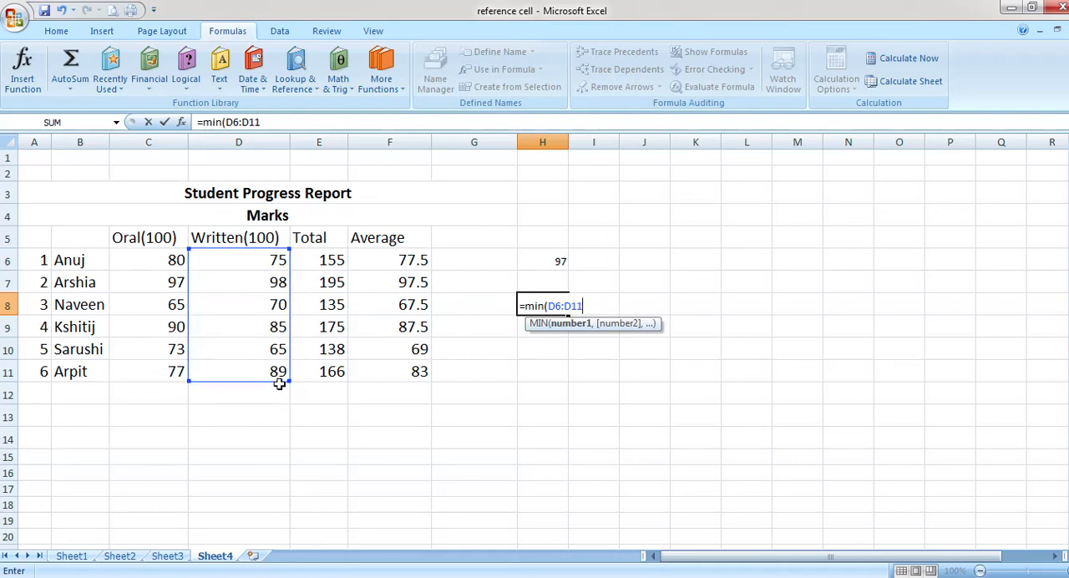
{"action": "type", "text": ")"}
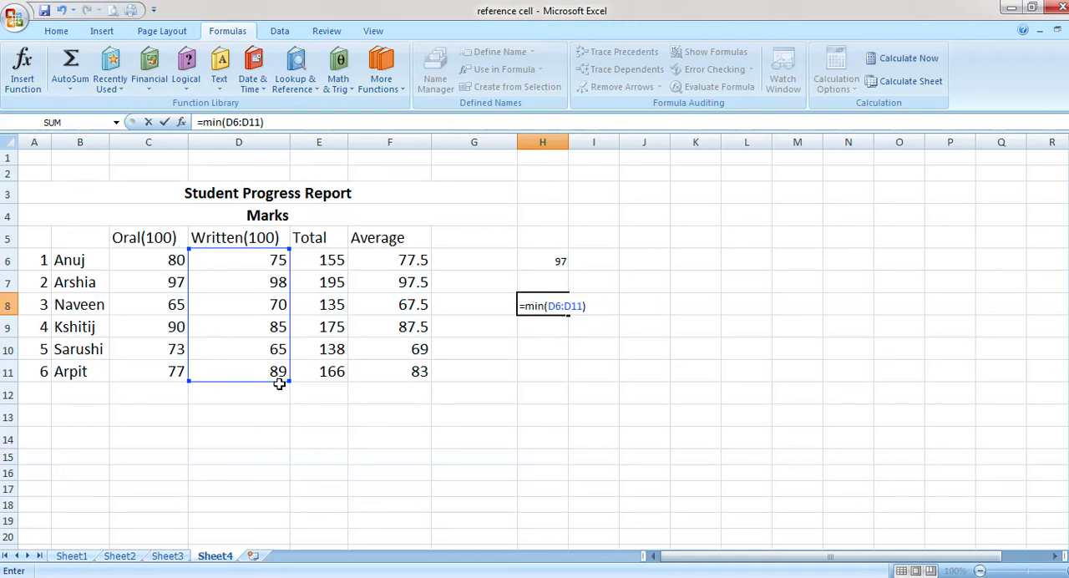
{"action": "key", "text": "Return"}
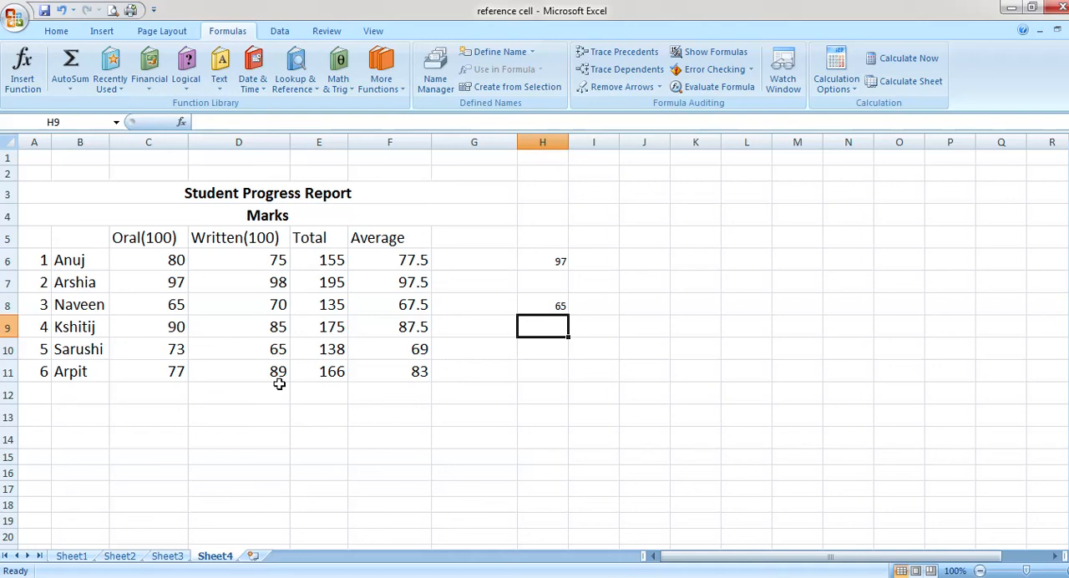
Enter =COUNT(C6:C11) in cell H9 to count the oral mark entries, and reselect the cell to check its formula
{"action": "type", "text": "="}
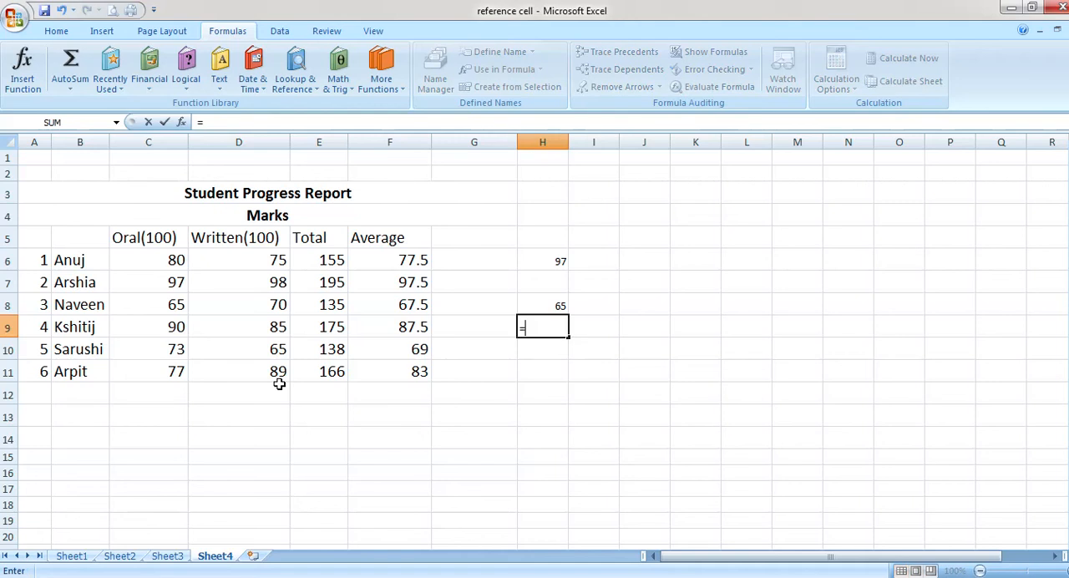
{"action": "type", "text": "co"}
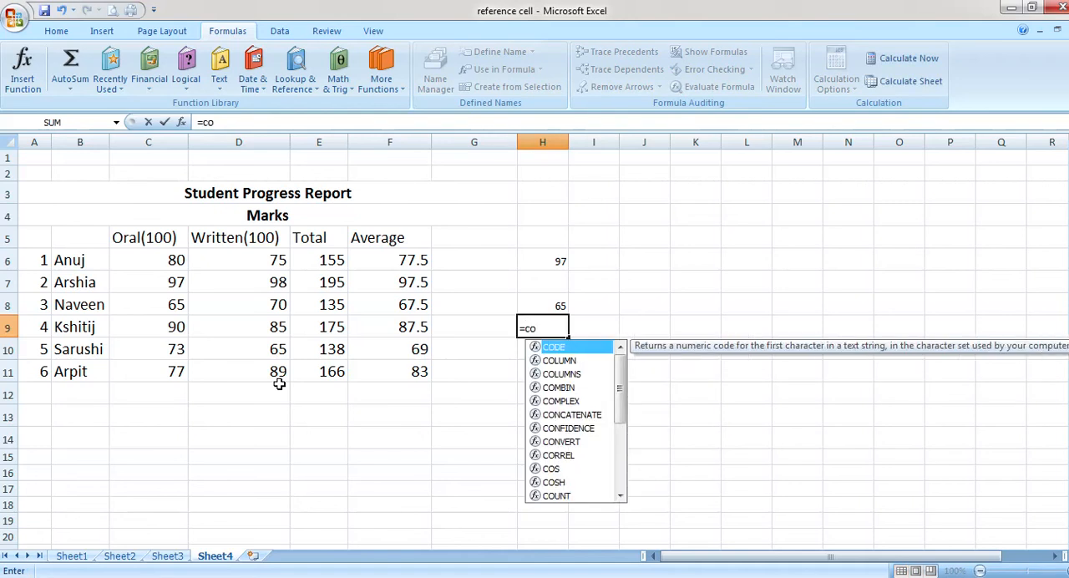
{"action": "type", "text": "unt/"}
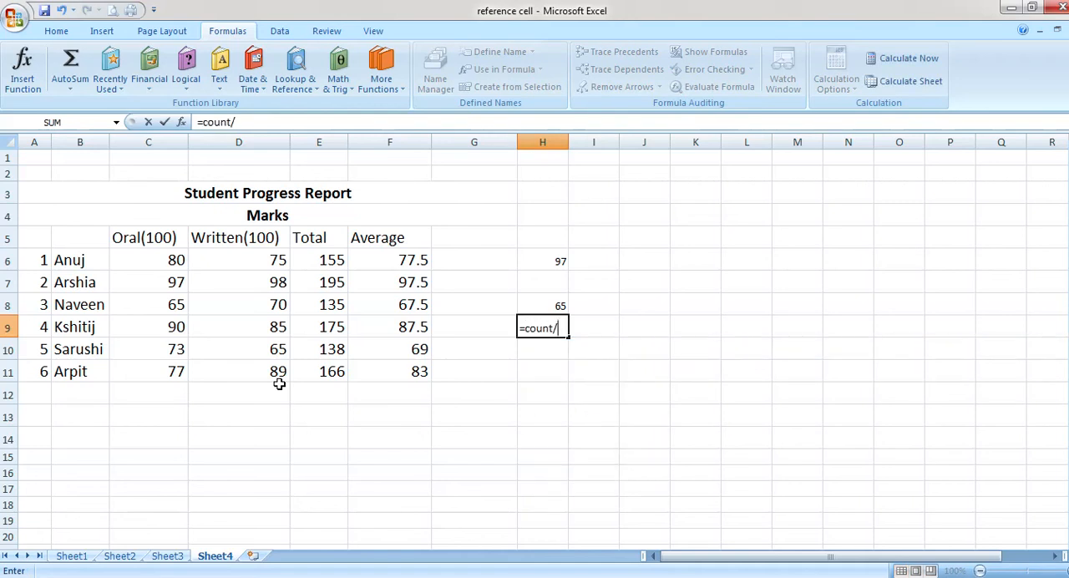
{"action": "key", "text": "BackSpace"}
{"action": "type", "text": "("}
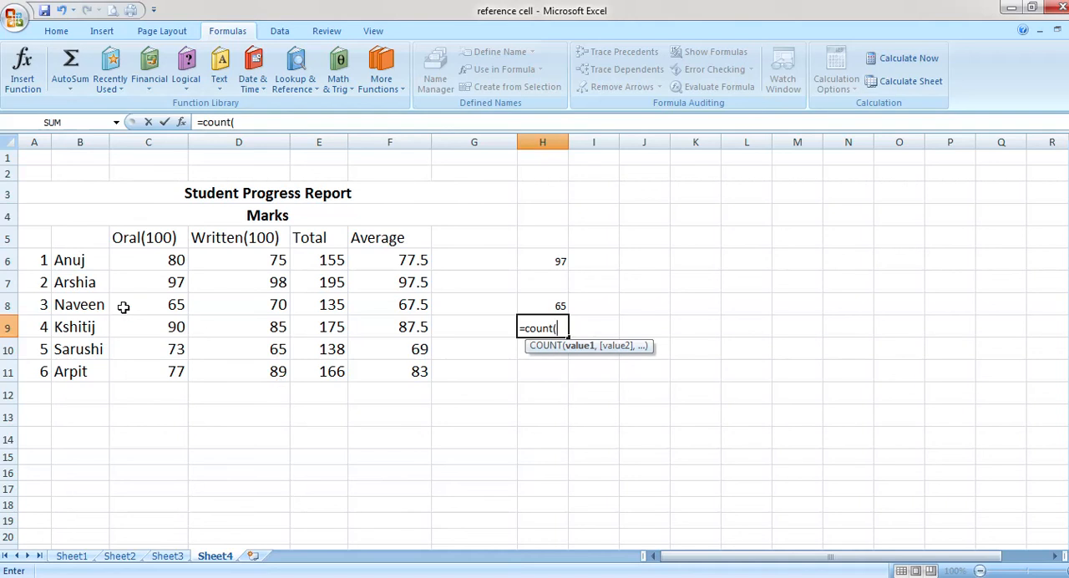
{"action": "left_click", "coordinate": [138, 262]}
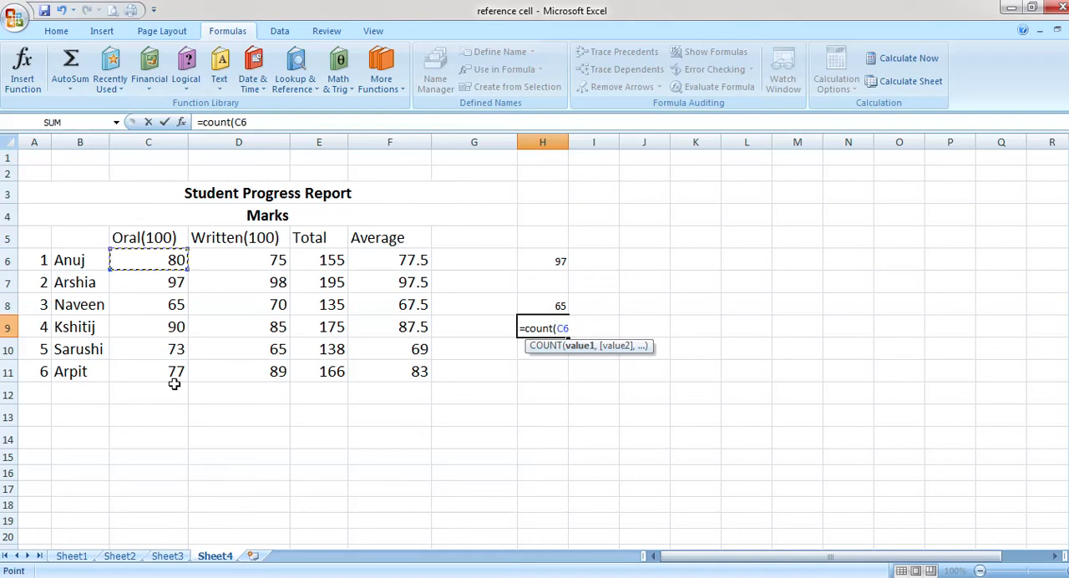
{"action": "left_click_drag", "start_coordinate": [182, 265], "coordinate": [174, 372]}
{"action": "type", "text": ")"}
{"action": "key", "text": "Return"}
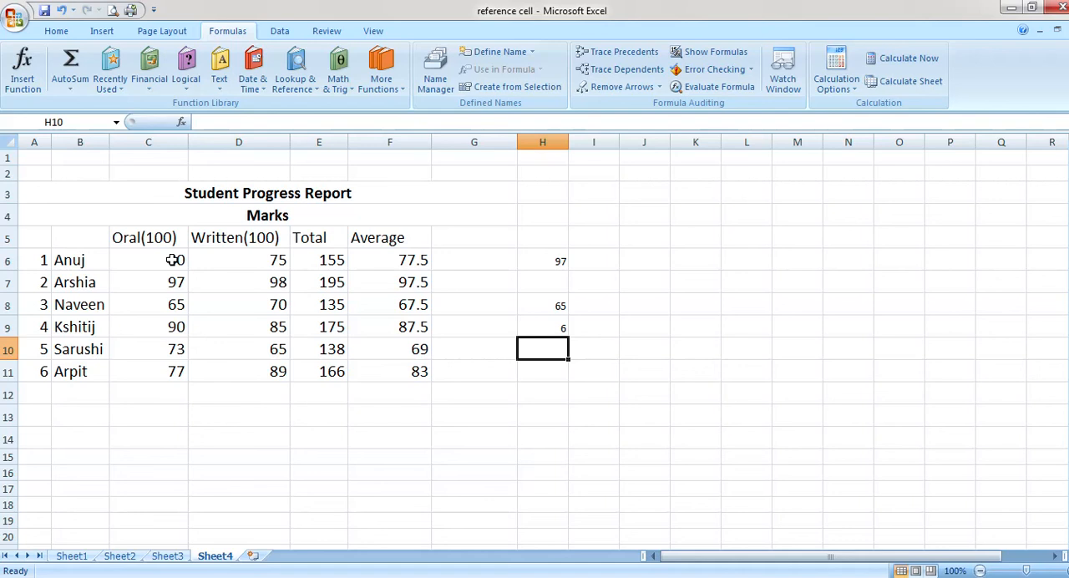
{"action": "left_click", "coordinate": [561, 330]}
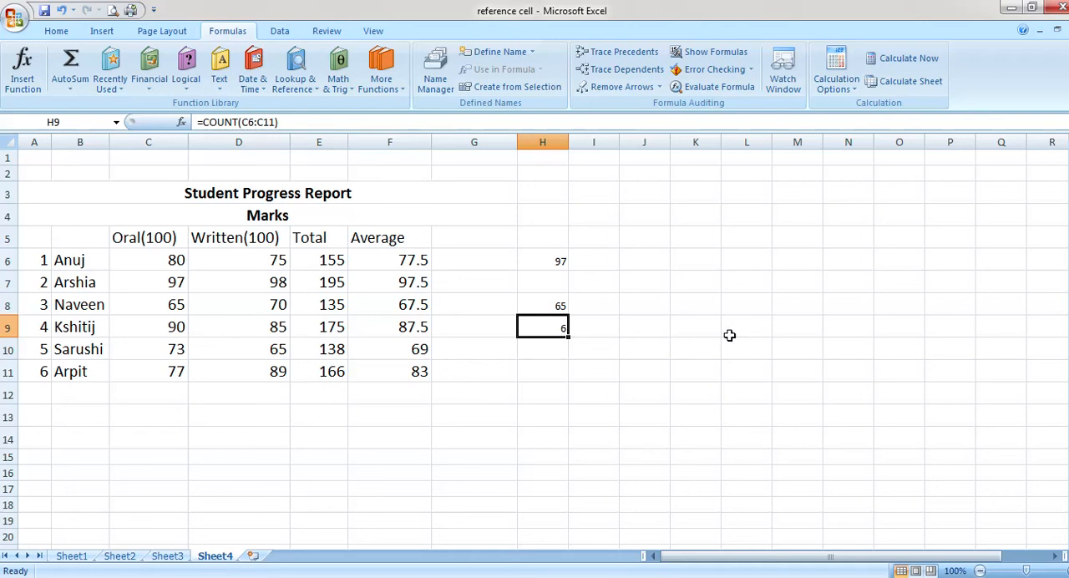
Enter =TODAY() in cell H11 to show the current date
{"action": "left_click", "coordinate": [552, 379]}
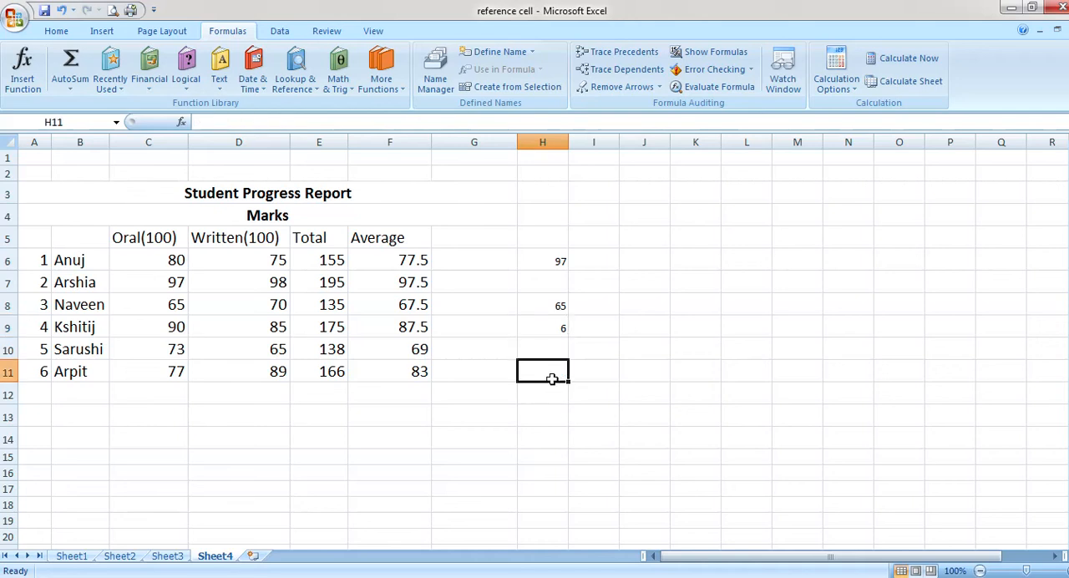
{"action": "type", "text": "="}
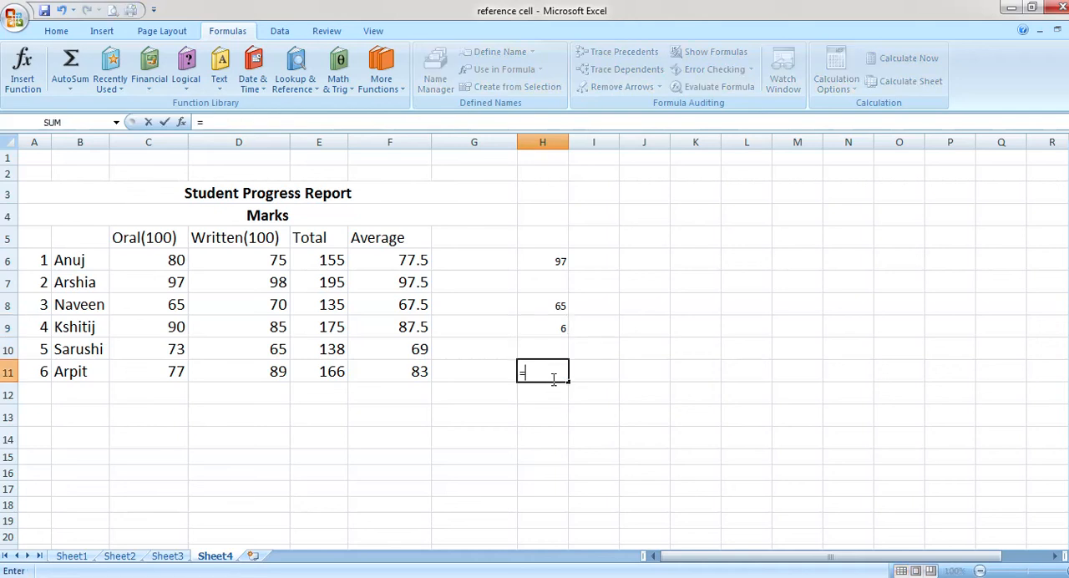
{"action": "type", "text": "today"}
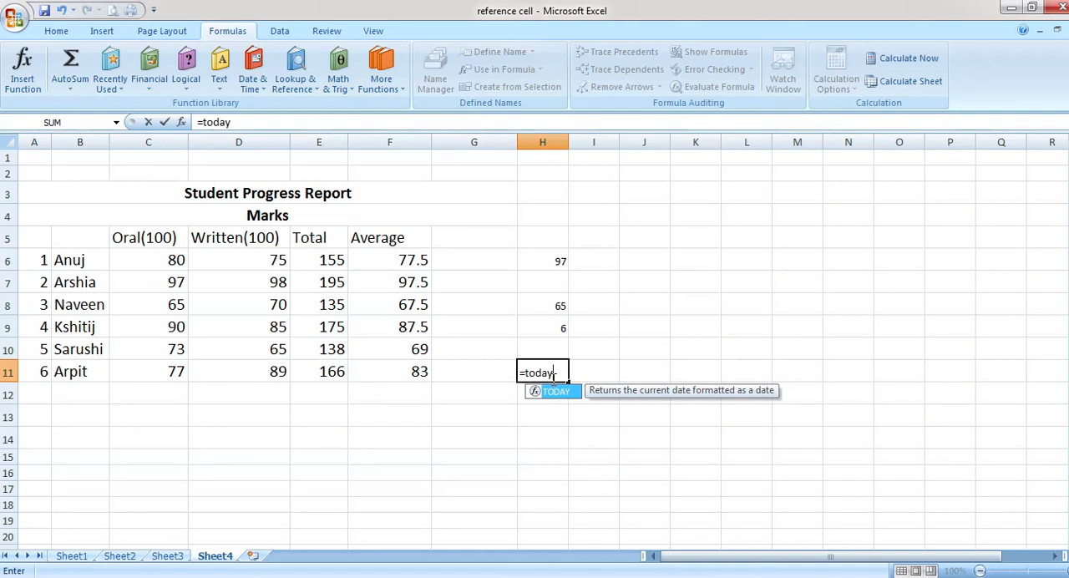
{"action": "type", "text": "()"}
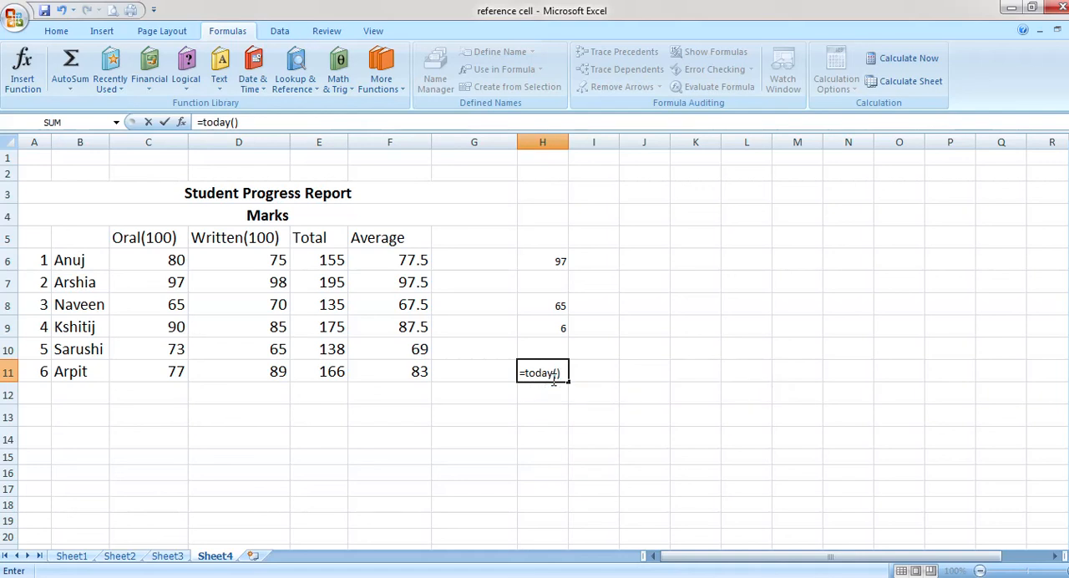
{"action": "key", "text": "Return"}
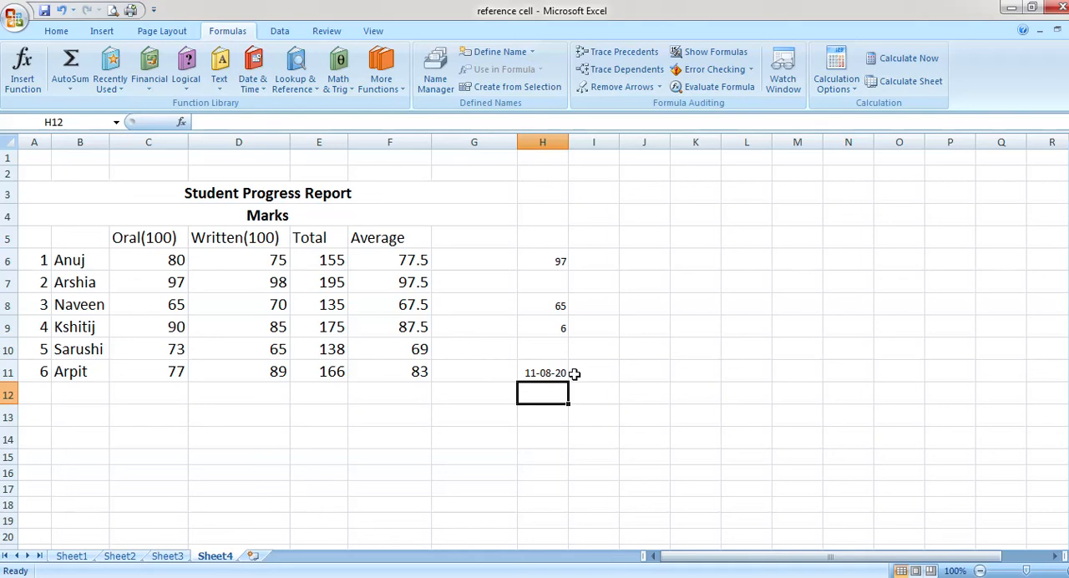
Enter =MONTH(TODAY()) in cell H13 to return the current month number
{"action": "left_click", "coordinate": [547, 412]}
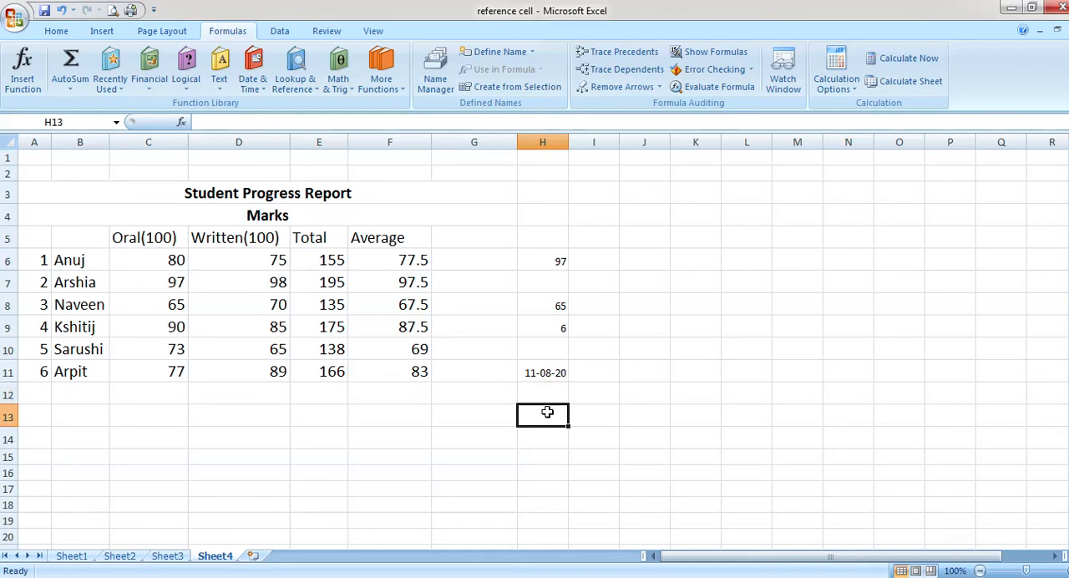
{"action": "type", "text": "="}
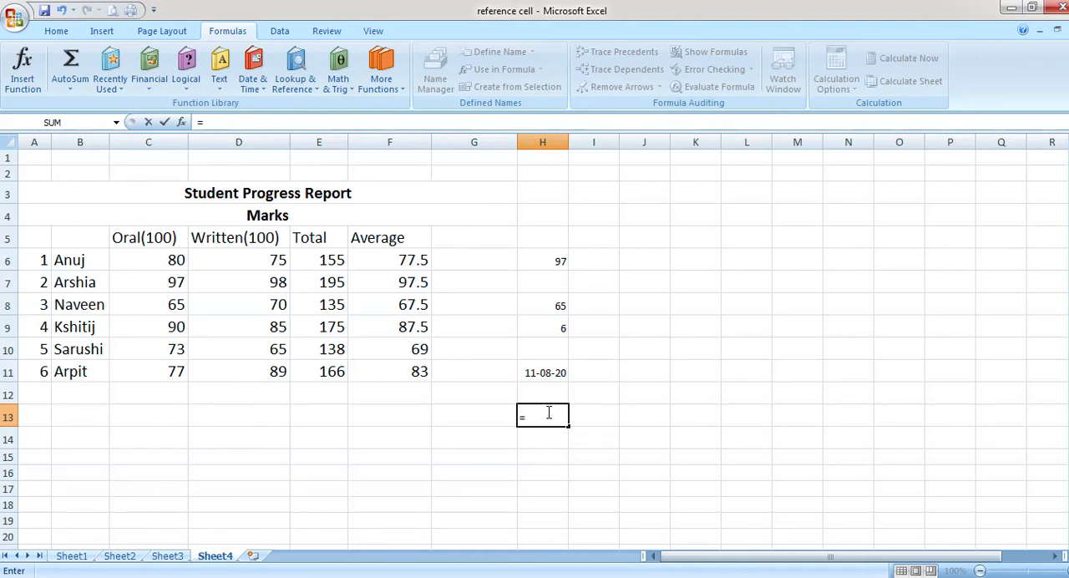
{"action": "type", "text": "m"}
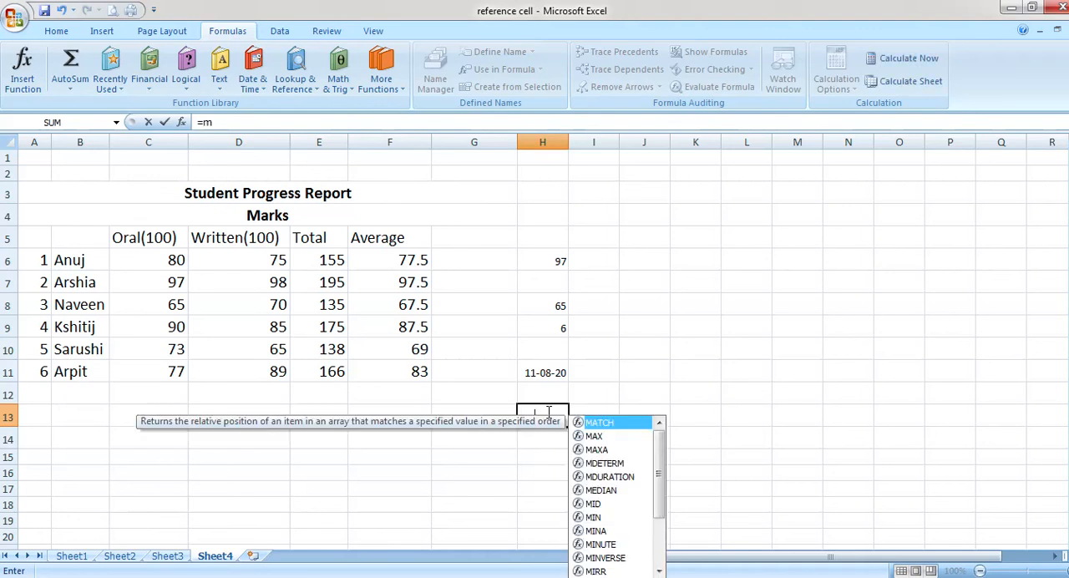
{"action": "type", "text": "onth"}
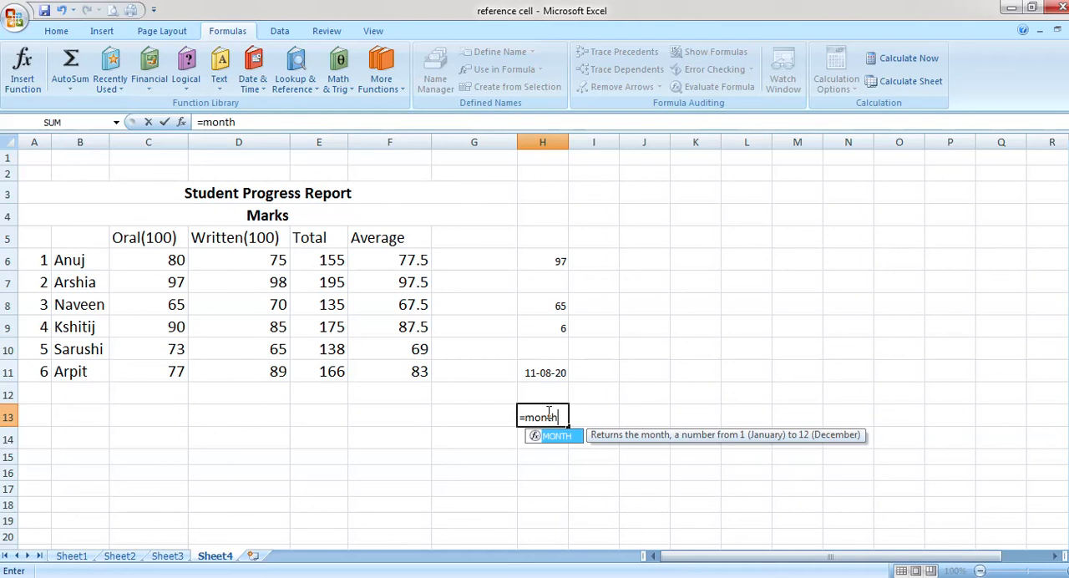
{"action": "type", "text": "(today"}
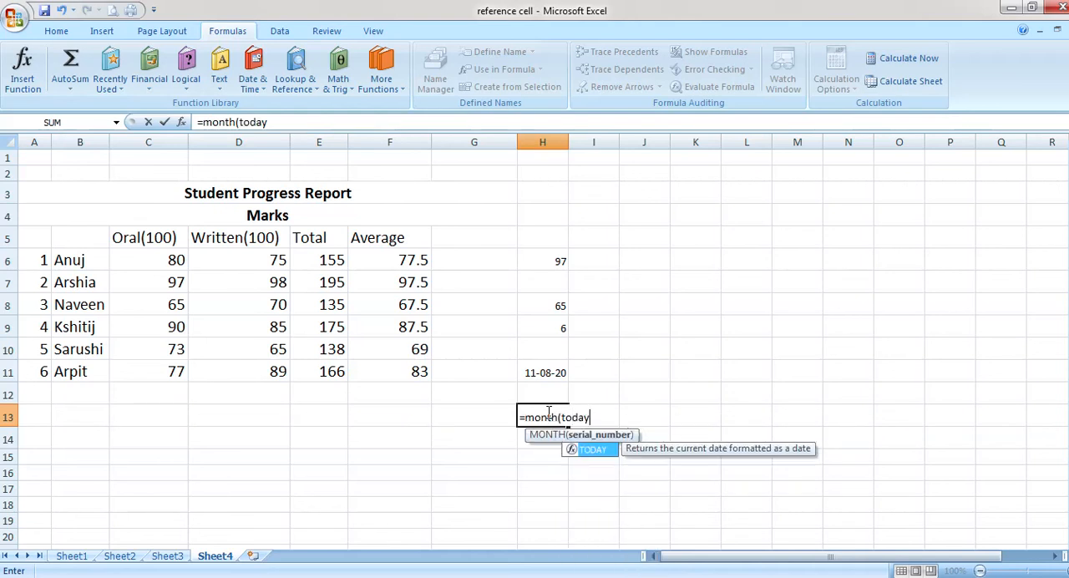
{"action": "type", "text": "()"}
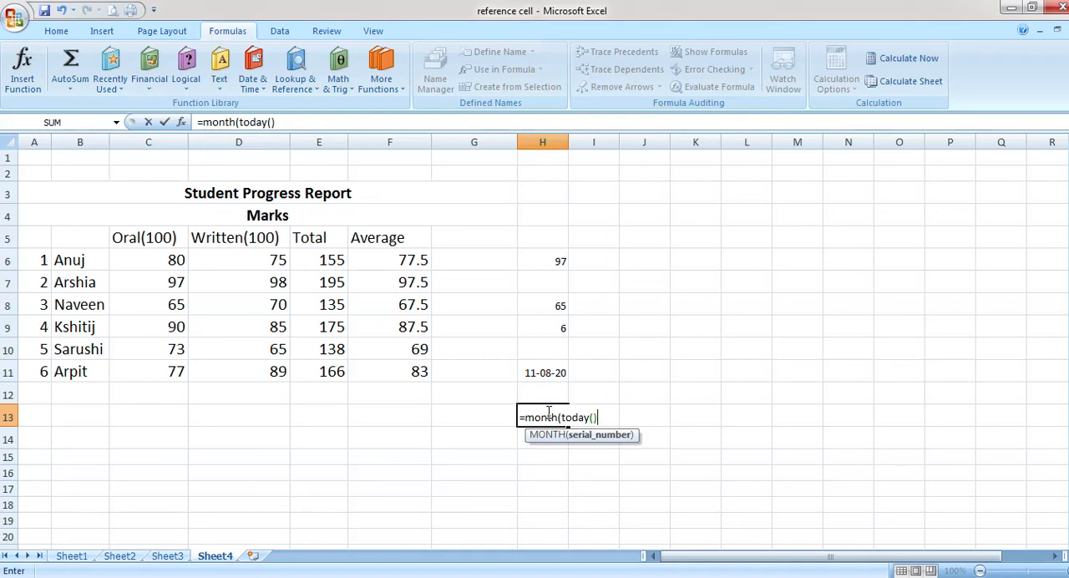
{"action": "type", "text": ")"}
{"action": "key", "text": "Return"}
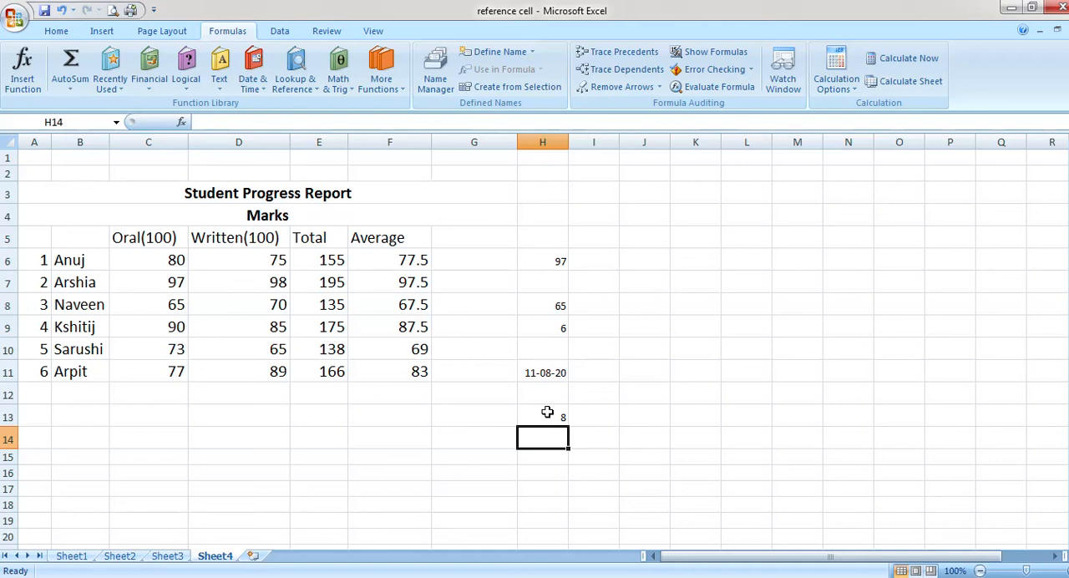
Enter =DAY(TODAY()) in cell H14 to return the current day of the month
{"action": "type", "text": "=day"}
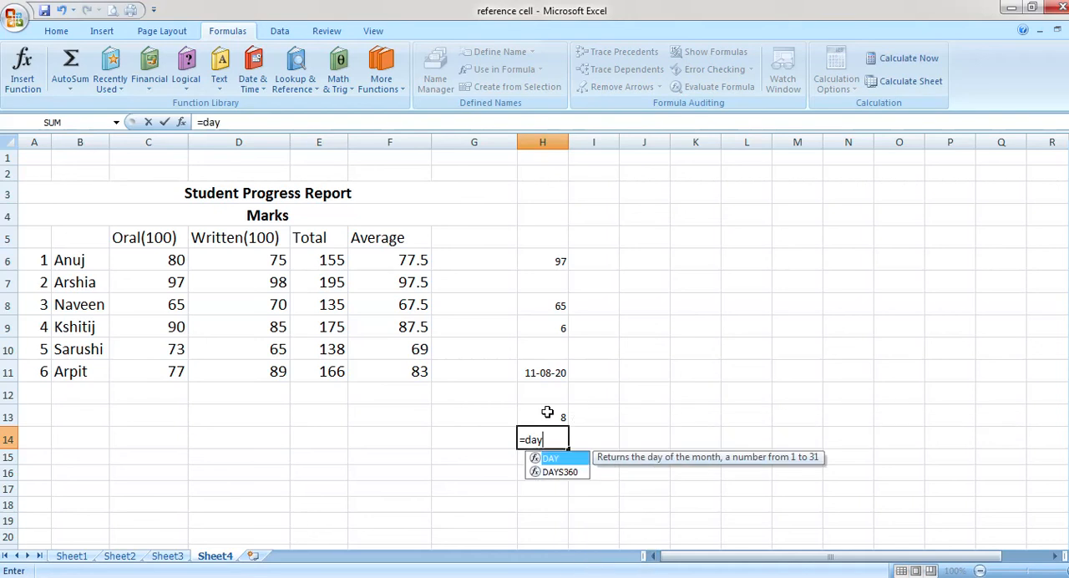
{"action": "type", "text": "9today"}
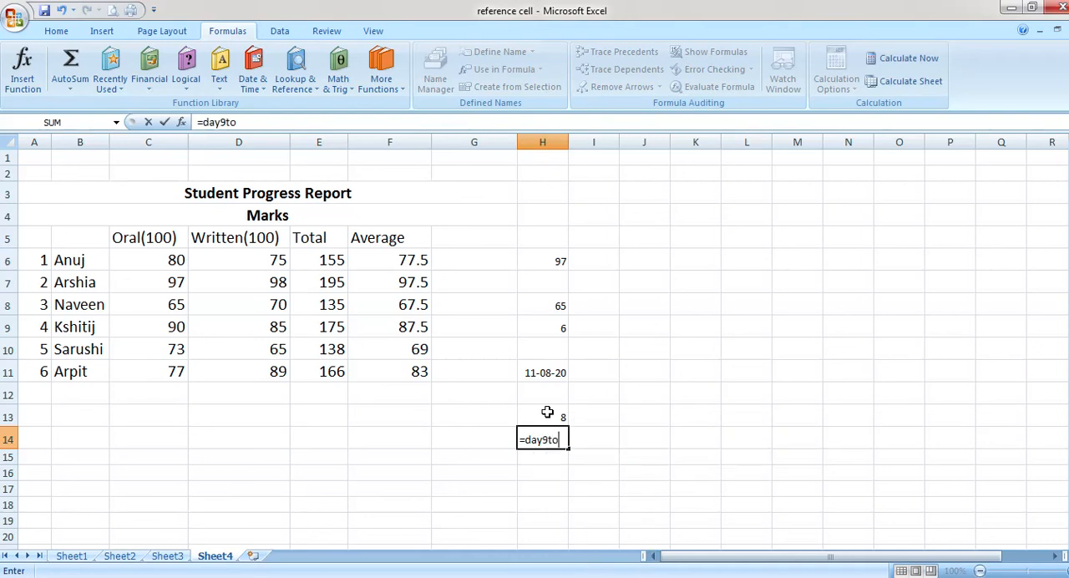
{"action": "key", "text": "BackSpace"}
{"action": "key", "text": "BackSpace"}
{"action": "key", "text": "BackSpace"}
{"action": "key", "text": "BackSpace"}
{"action": "key", "text": "BackSpace"}
{"action": "key", "text": "BackSpace"}
{"action": "type", "text": "("}
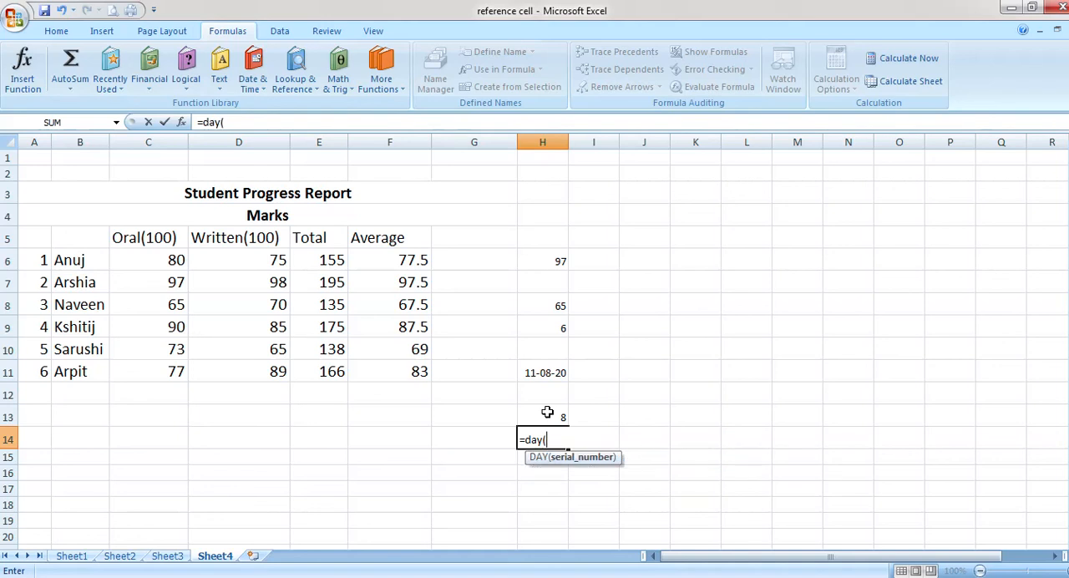
{"action": "type", "text": "today"}
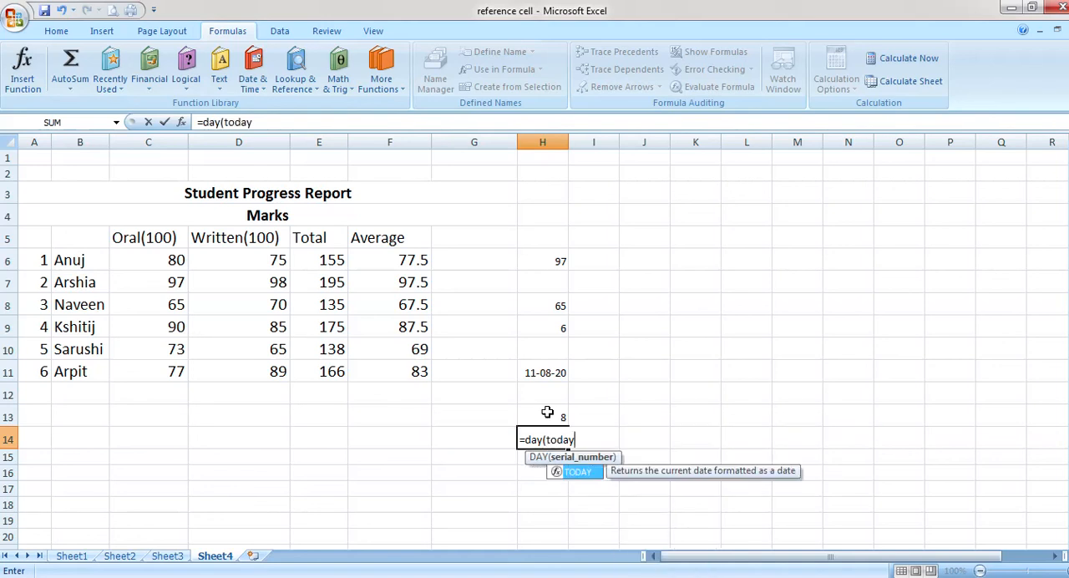
{"action": "type", "text": "())"}
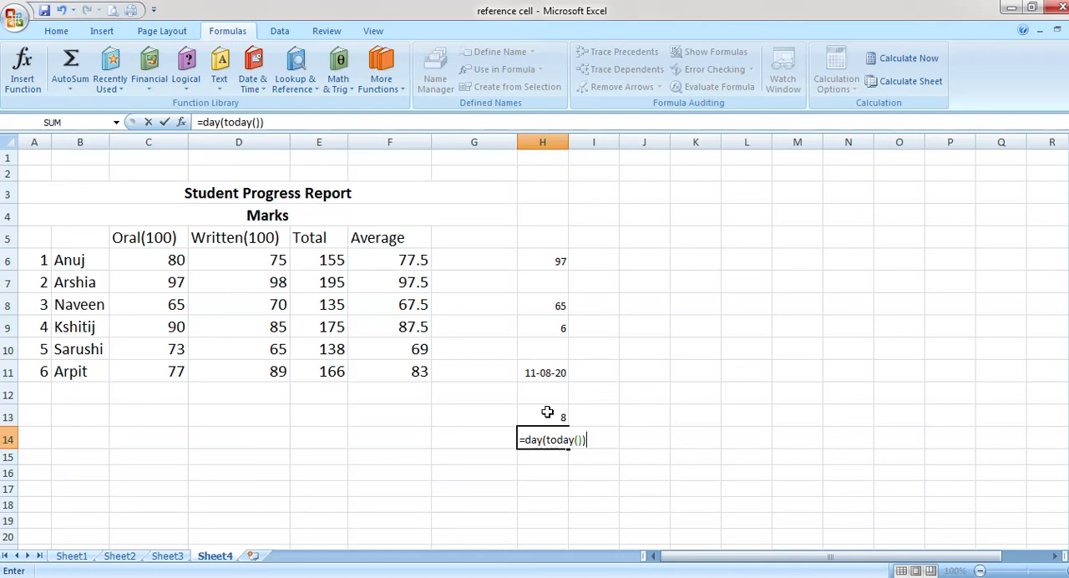
{"action": "key", "text": "Return"}
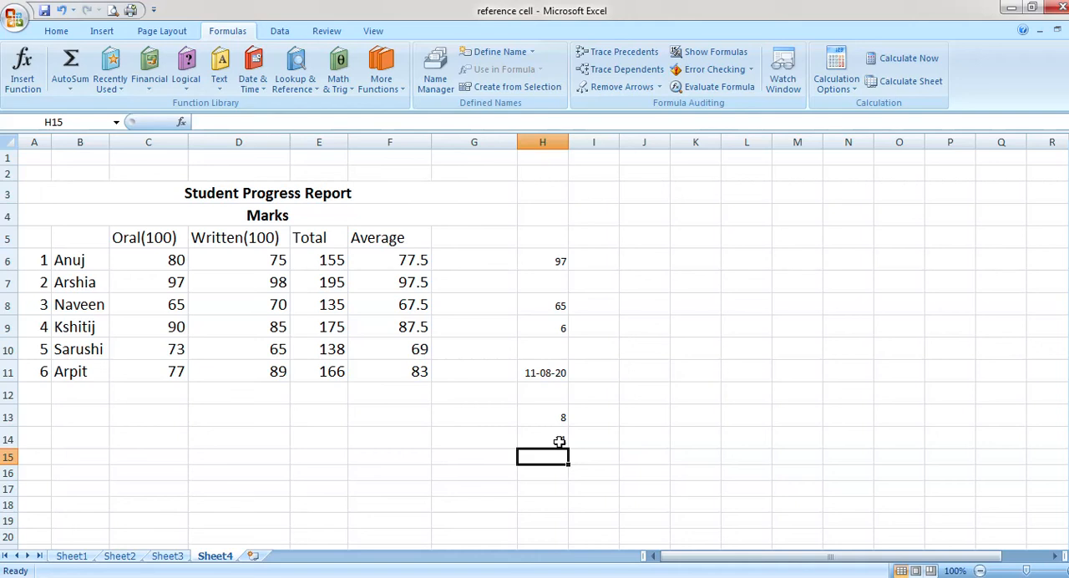
Enter =TEXT(TODAY(),"mmmm") in cell H15 to show the current month's full name
{"action": "type", "text": "="}
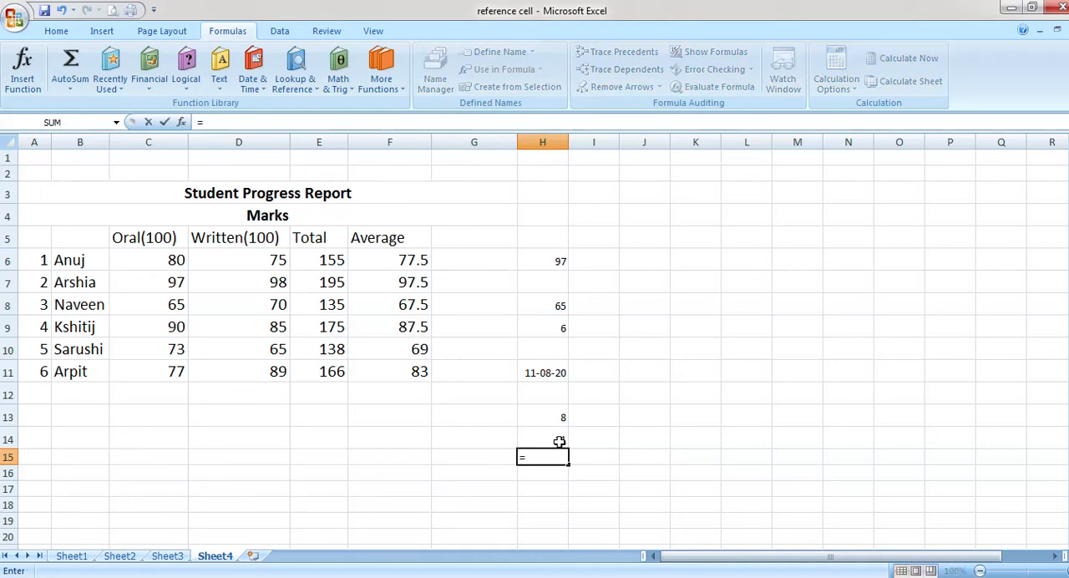
{"action": "type", "text": "text"}
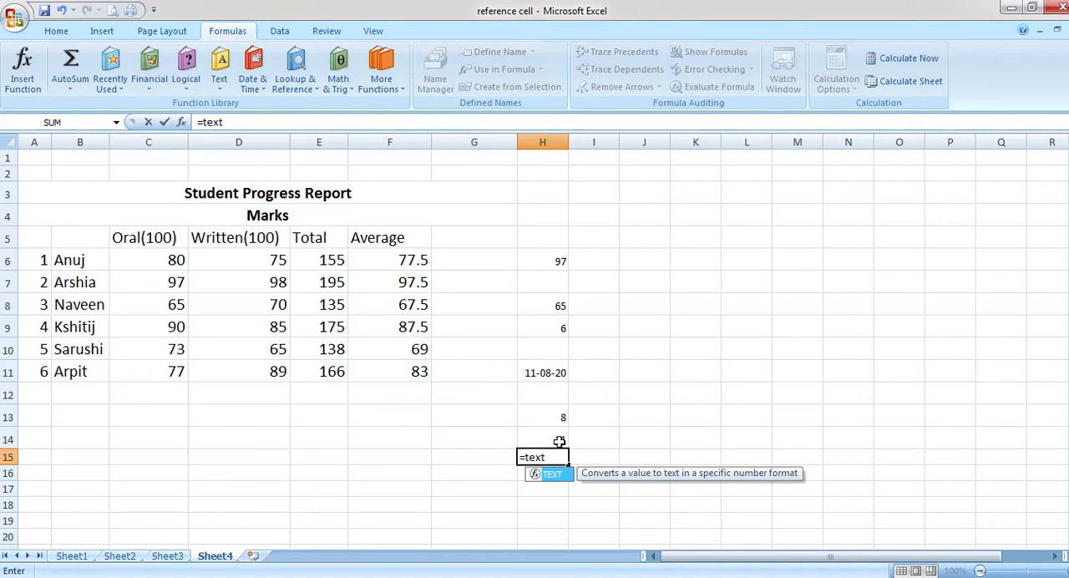
{"action": "type", "text": "(today"}
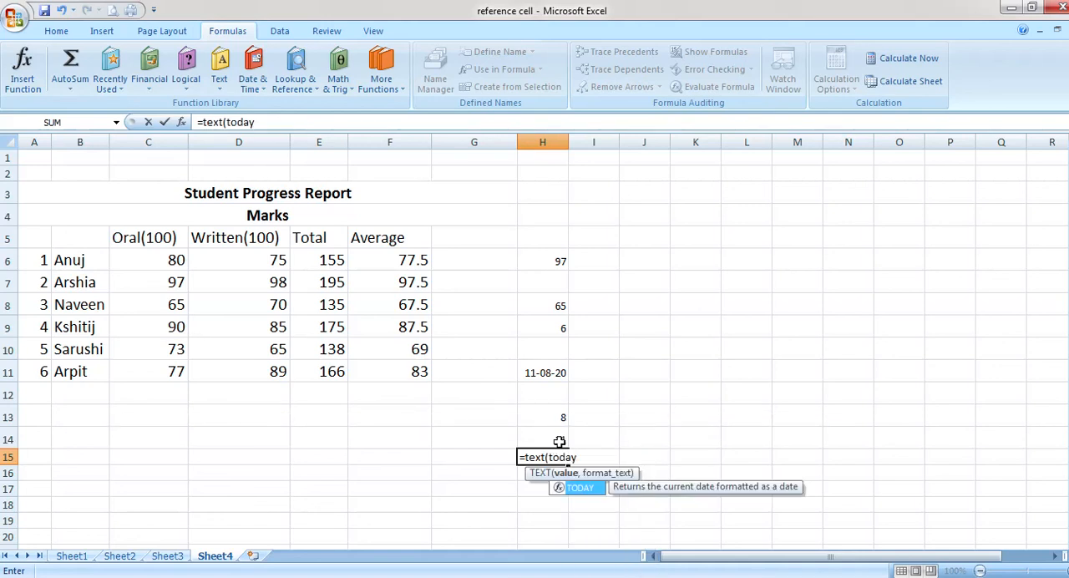
{"action": "type", "text": "()"}
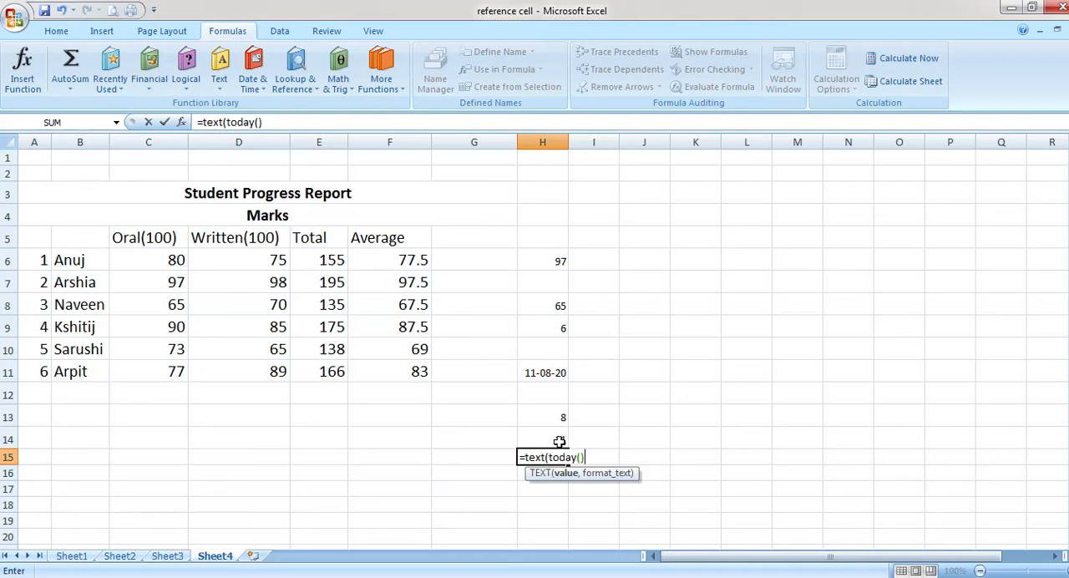
{"action": "type", "text": ",\"mmmm\""}
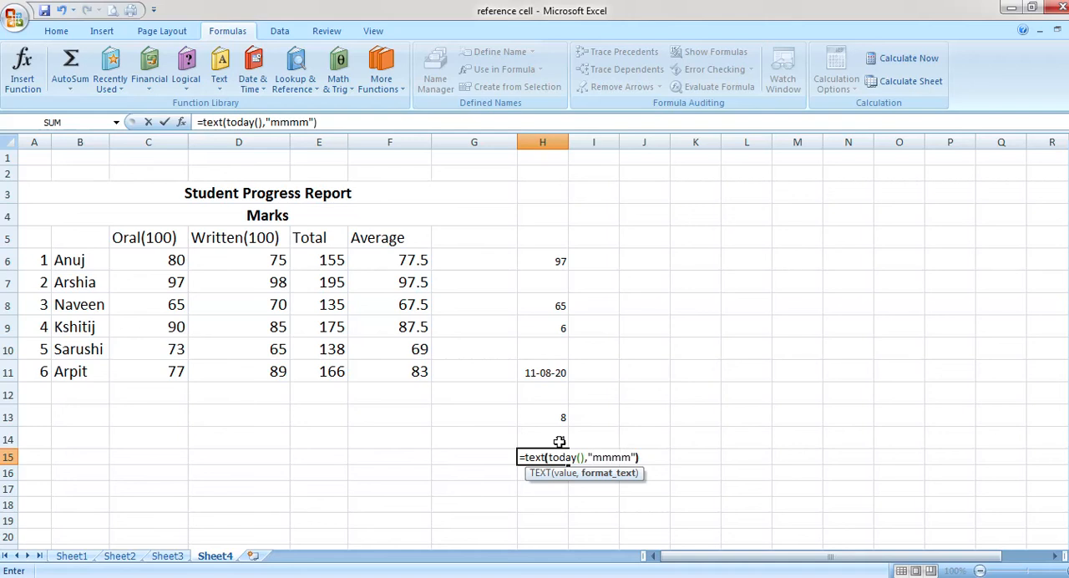
{"action": "key", "text": "Return"}
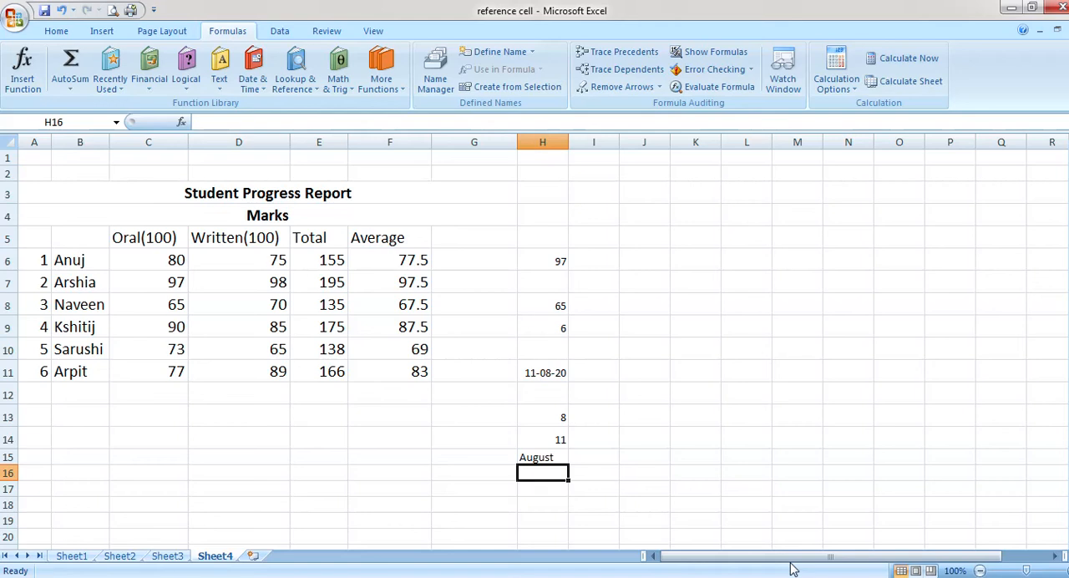
Enter =POWER(2,2) in cell H16 to square the number 2, and dismiss the low-battery notification
{"action": "type", "text": "="}
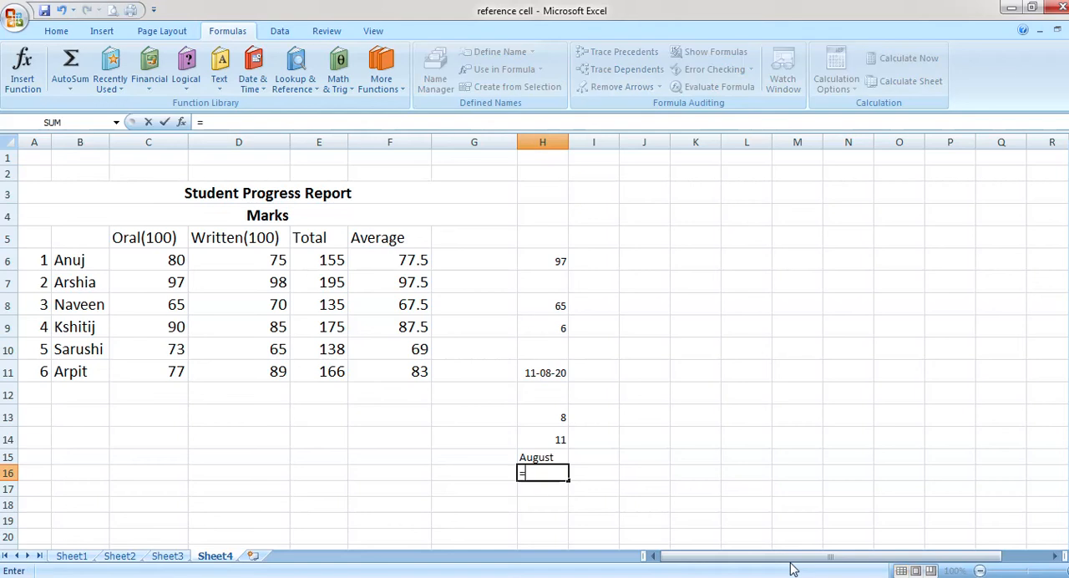
{"action": "type", "text": "poer"}
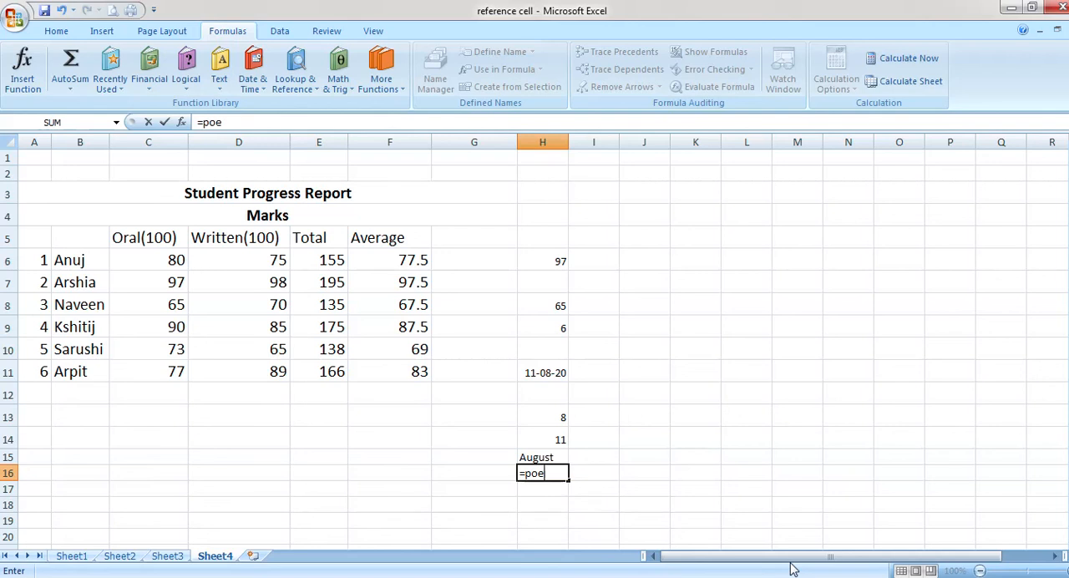
{"action": "key", "text": "BackSpace"}
{"action": "key", "text": "BackSpace"}
{"action": "type", "text": "w"}
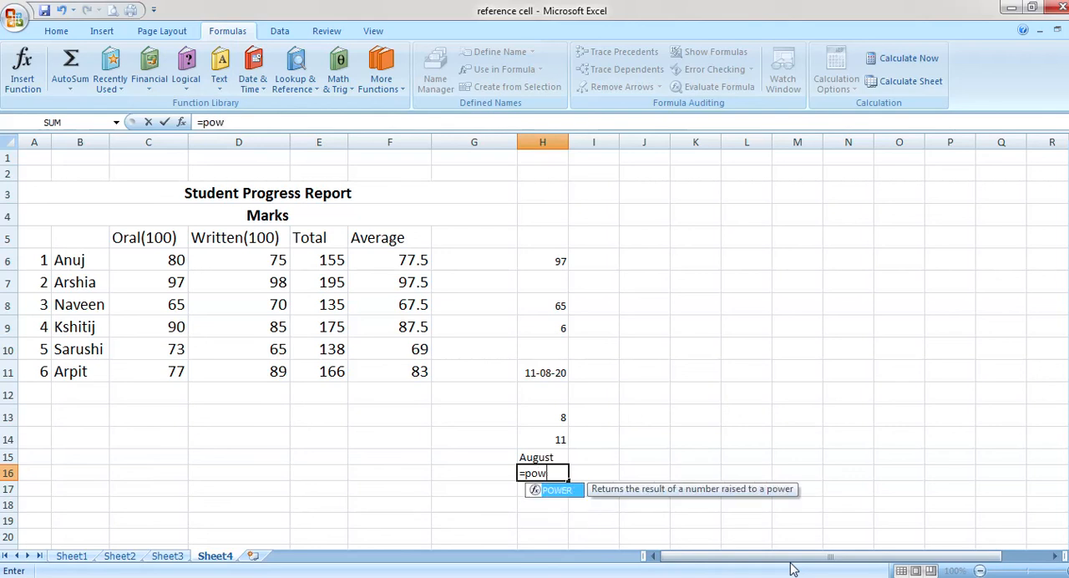
{"action": "type", "text": "er("}
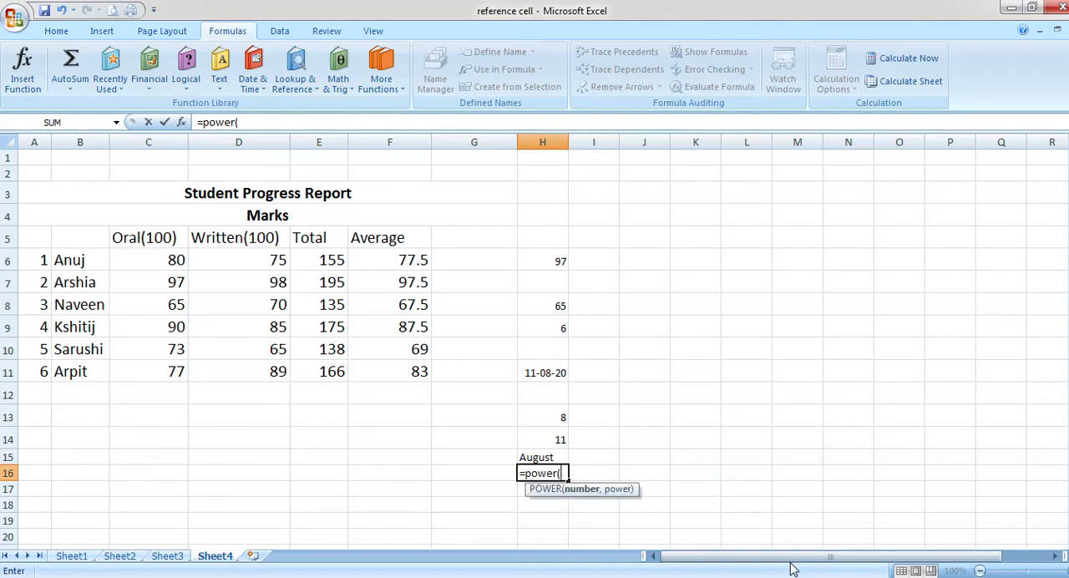
{"action": "type", "text": "2,2)"}
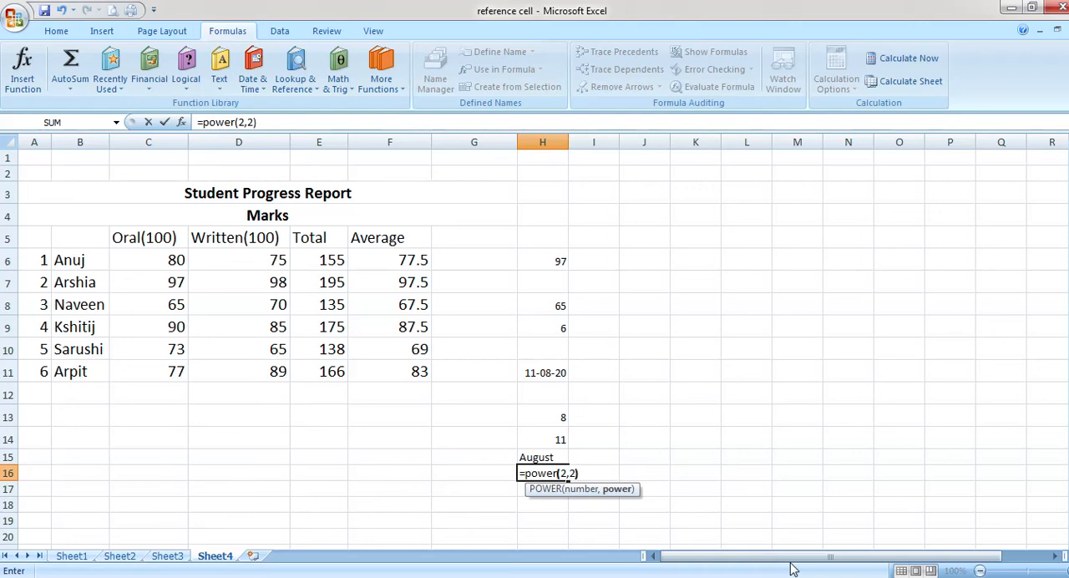
{"action": "key", "text": "Return"}
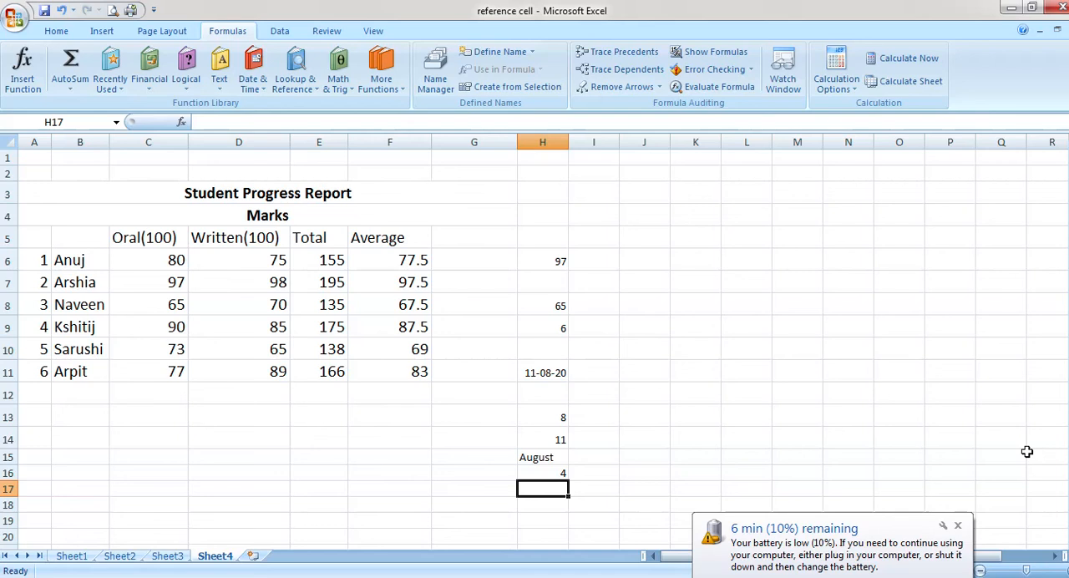
{"action": "left_click", "coordinate": [958, 525]}
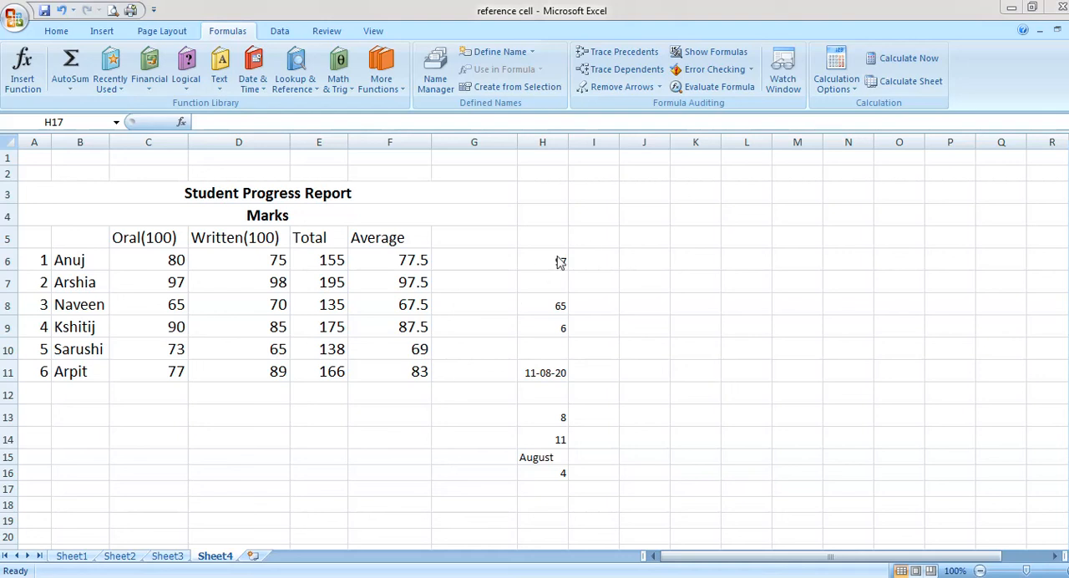
{"action": "left_click", "coordinate": [654, 261]}
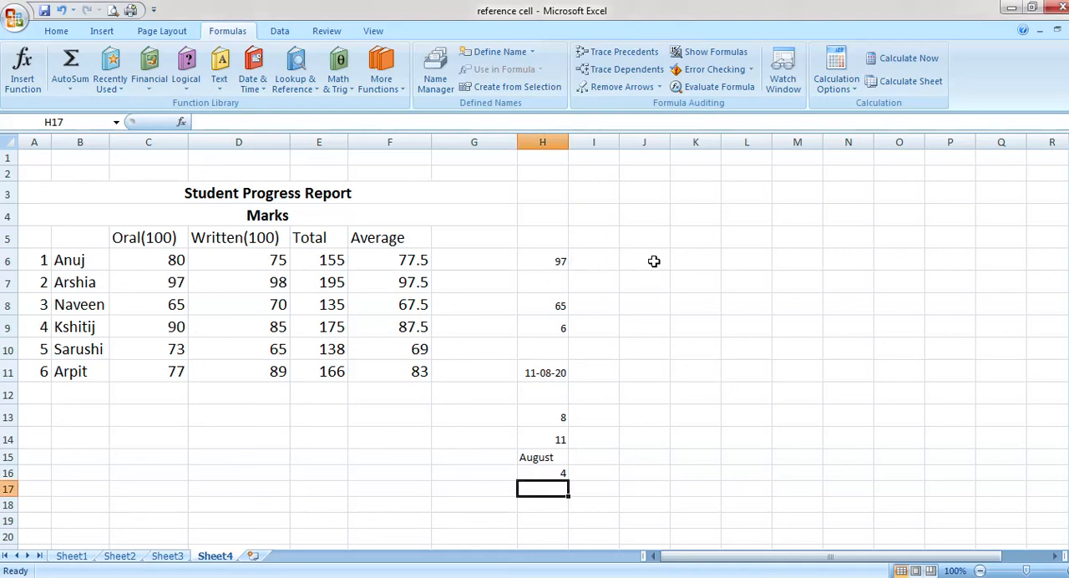
{"action": "left_click", "coordinate": [63, 30]}
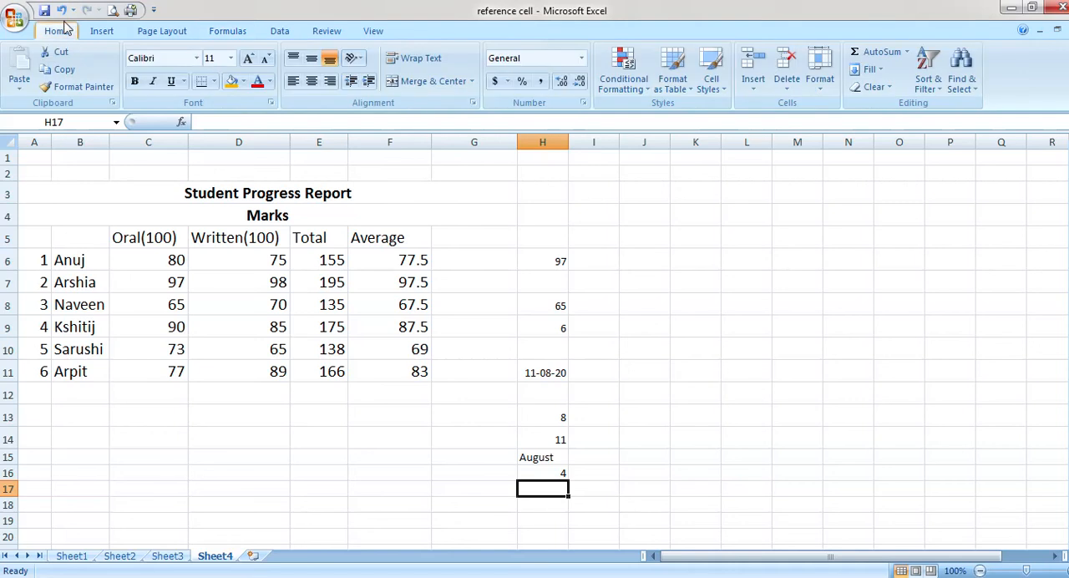
{"action": "left_click", "coordinate": [219, 33]}
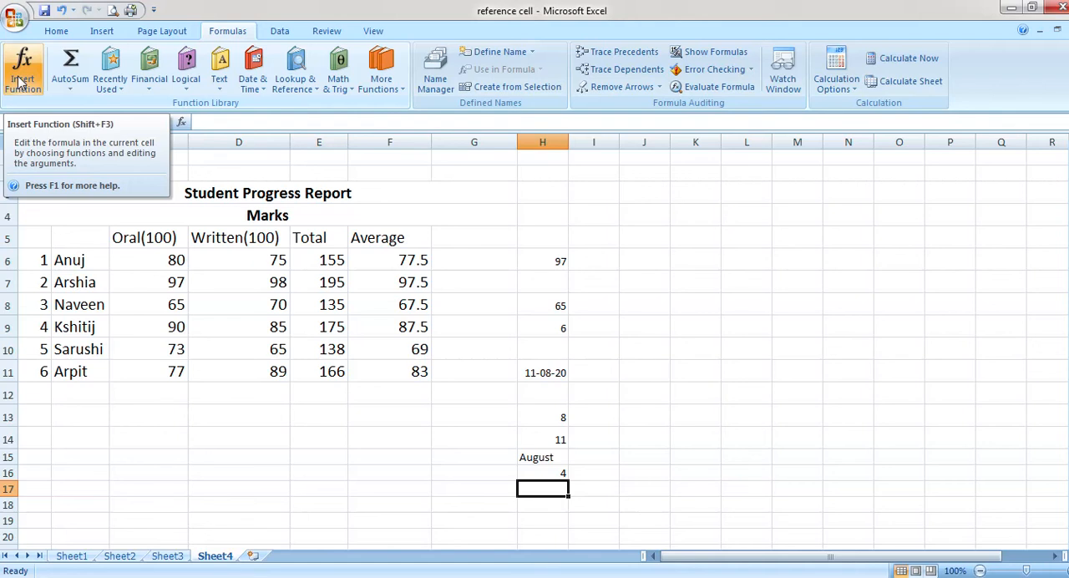
Use Insert Function to add SUM in cell J6 with C6 and D6 as its arguments, dismissing the battery warning
{"action": "left_click", "coordinate": [658, 261]}
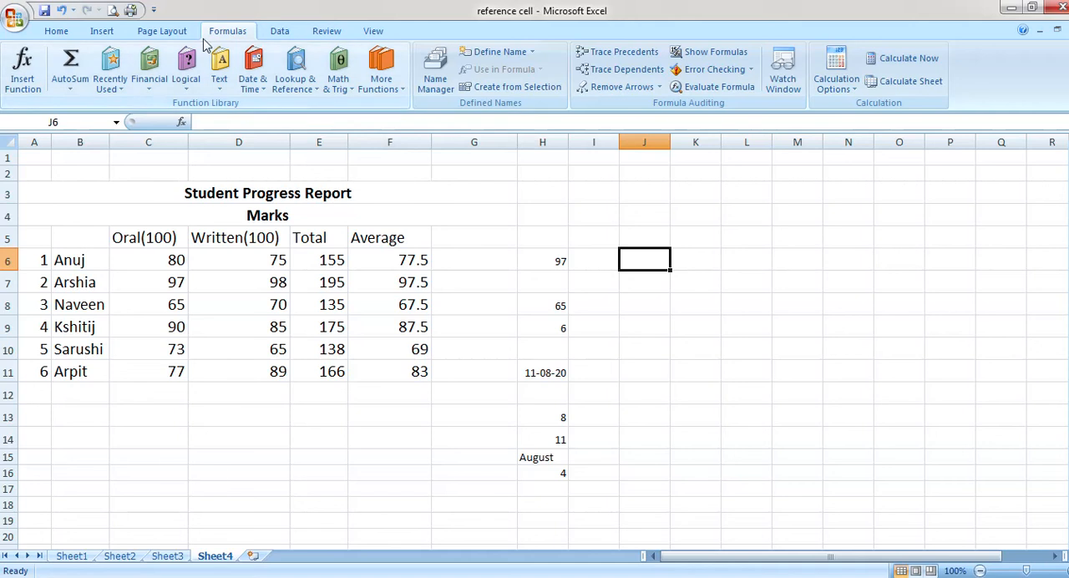
{"action": "left_click", "coordinate": [18, 82]}
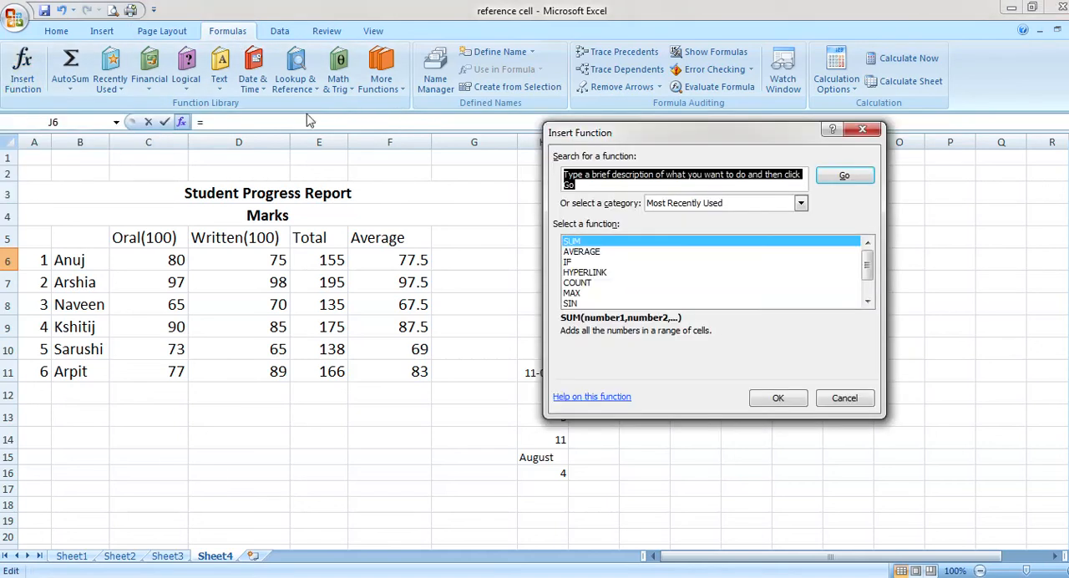
{"action": "left_click_drag", "start_coordinate": [659, 136], "coordinate": [822, 147]}
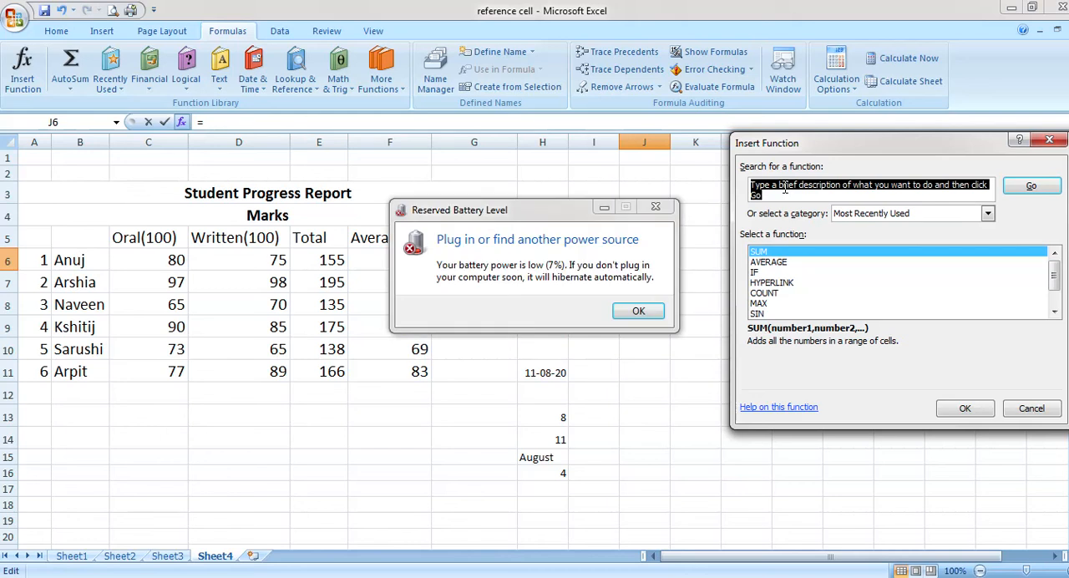
{"action": "left_click", "coordinate": [659, 311]}
{"action": "left_click", "coordinate": [638, 311]}
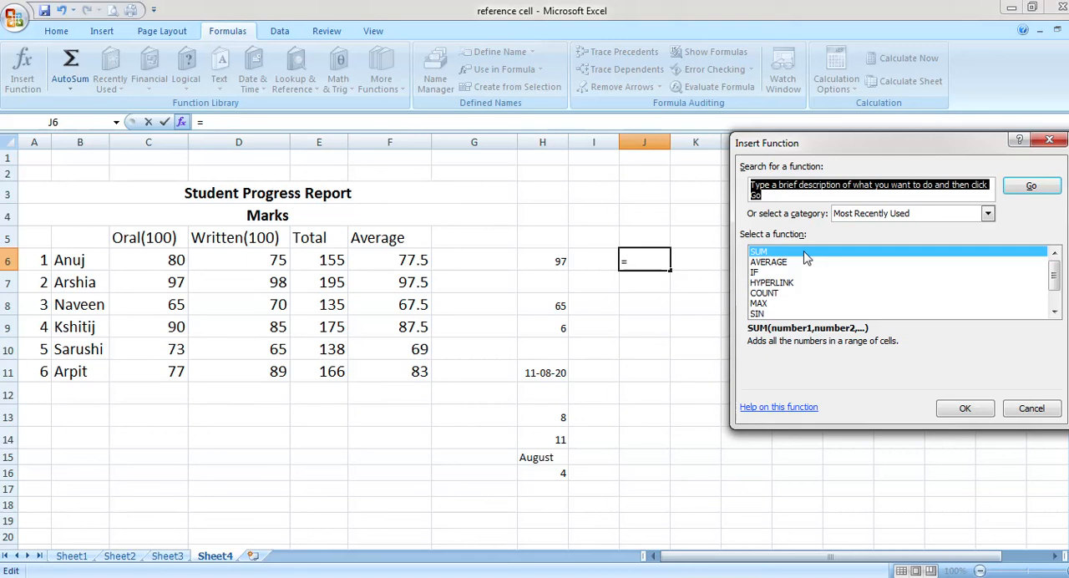
{"action": "left_click", "coordinate": [965, 408]}
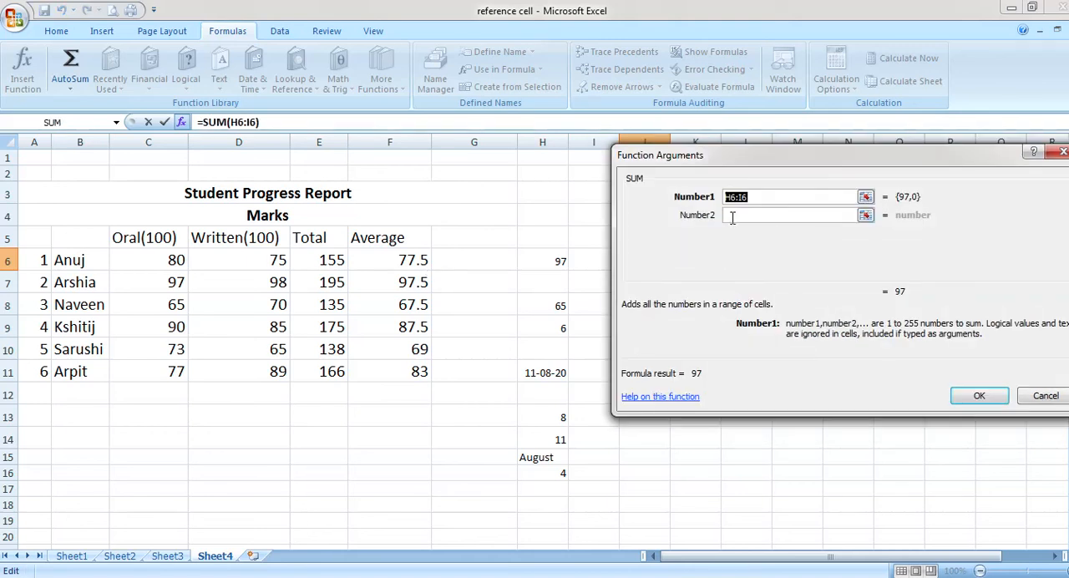
{"action": "left_click", "coordinate": [179, 261]}
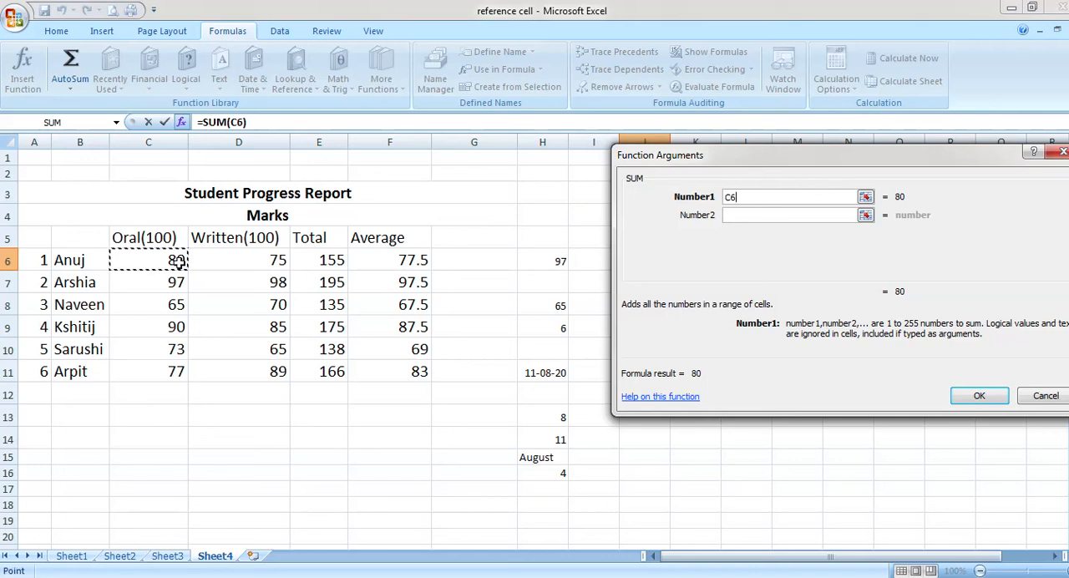
{"action": "left_click", "coordinate": [733, 214]}
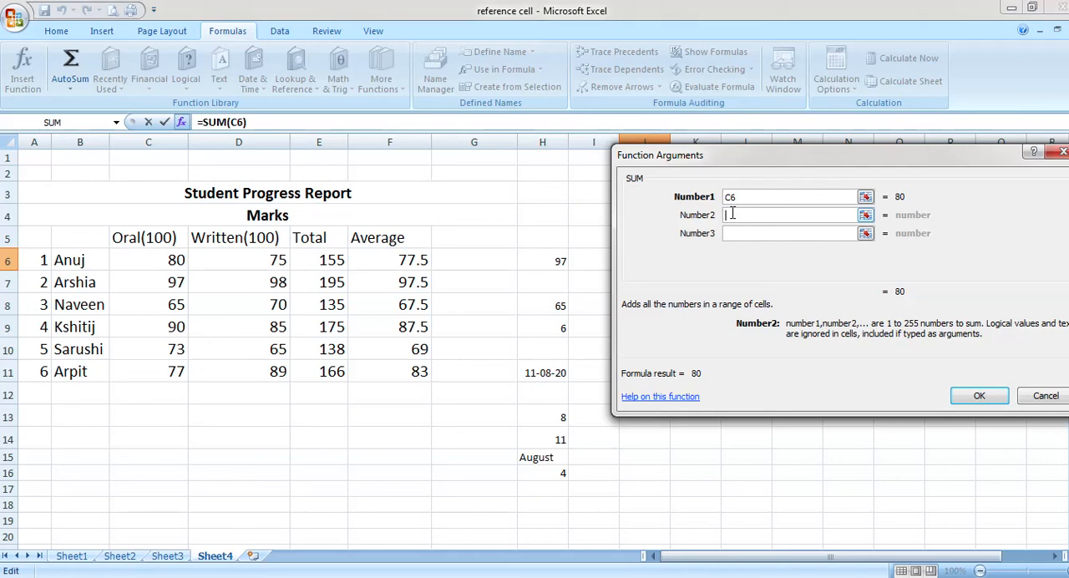
{"action": "left_click", "coordinate": [270, 256]}
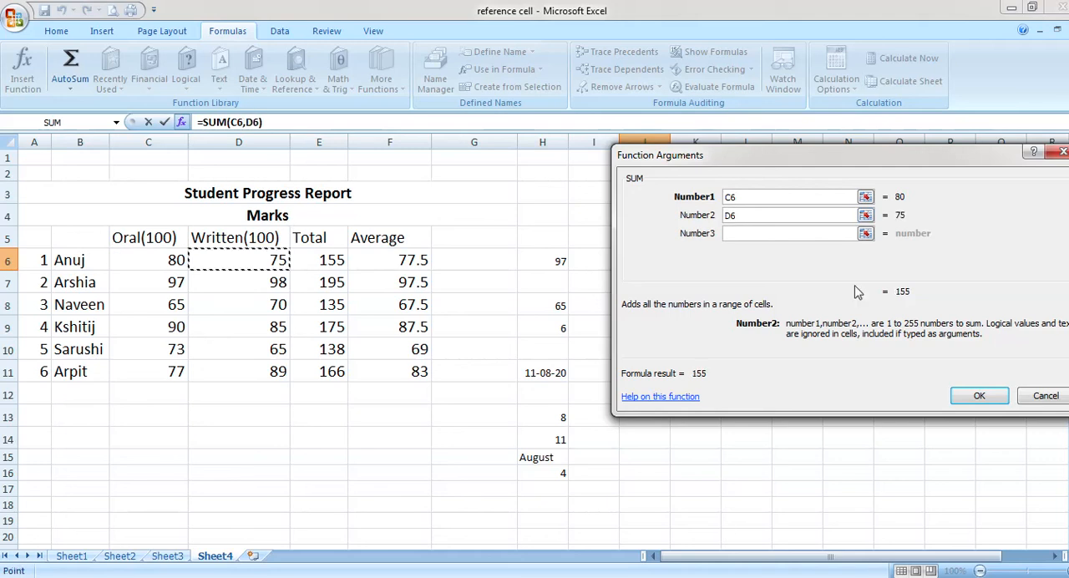
{"action": "left_click", "coordinate": [979, 396]}
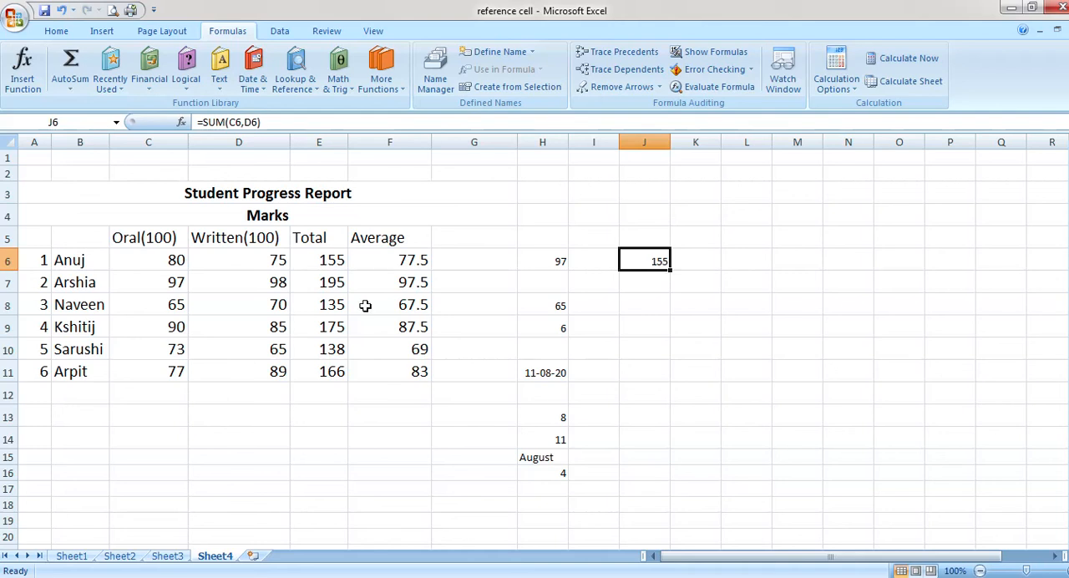
Use Insert Function to add AVERAGE in cell J7 with C6 and D6 as its two arguments
{"action": "left_click", "coordinate": [650, 286]}
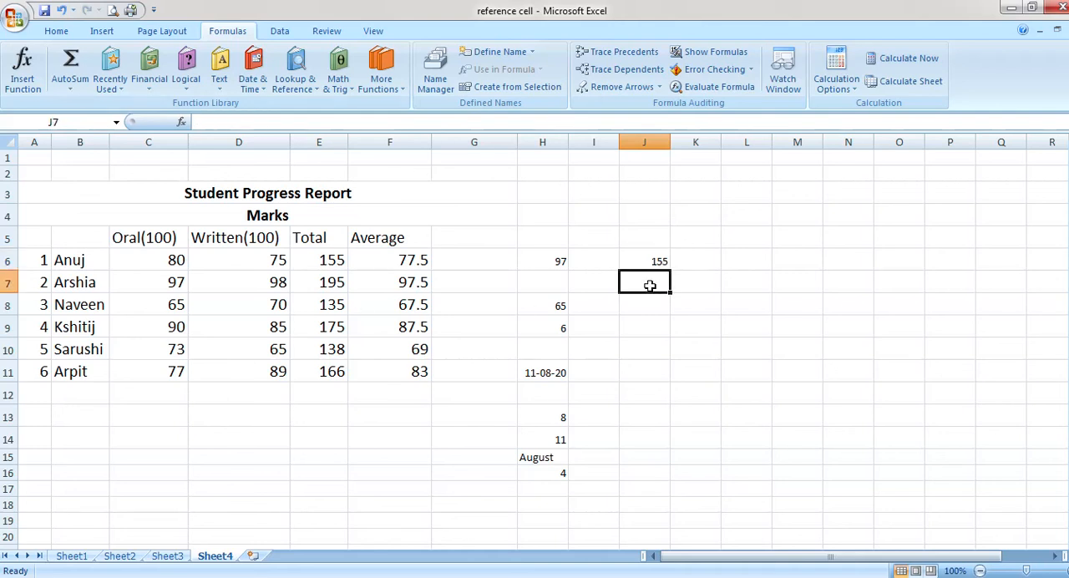
{"action": "type", "text": "="}
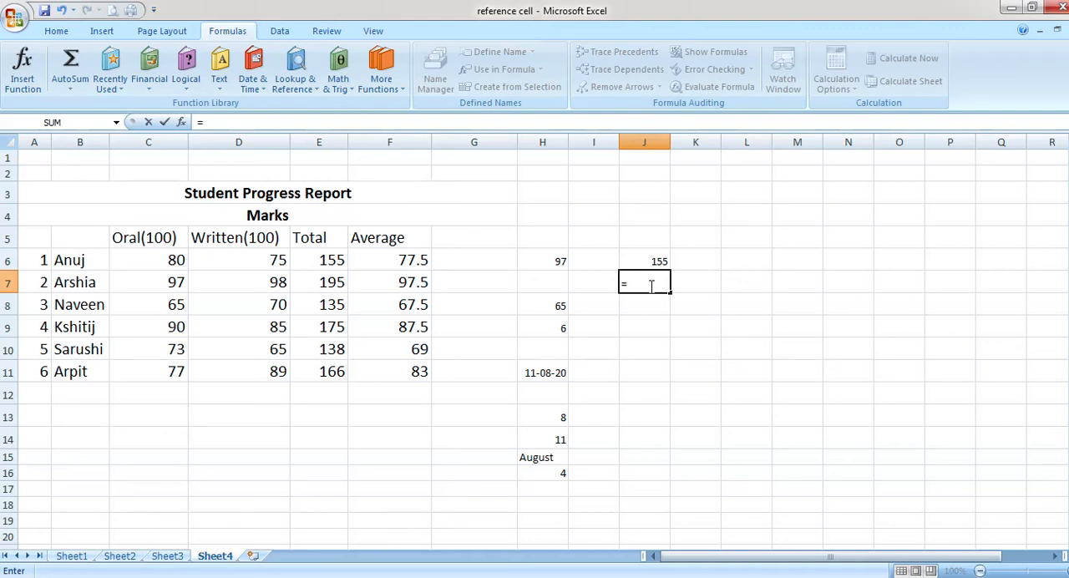
{"action": "left_click", "coordinate": [28, 68]}
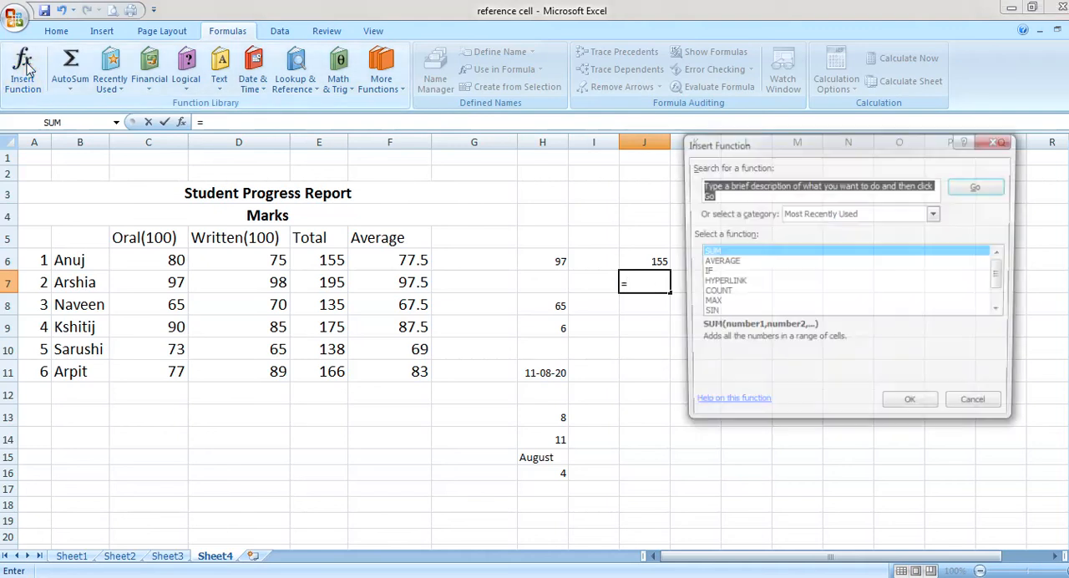
{"action": "left_click", "coordinate": [732, 264]}
{"action": "left_click", "coordinate": [914, 409]}
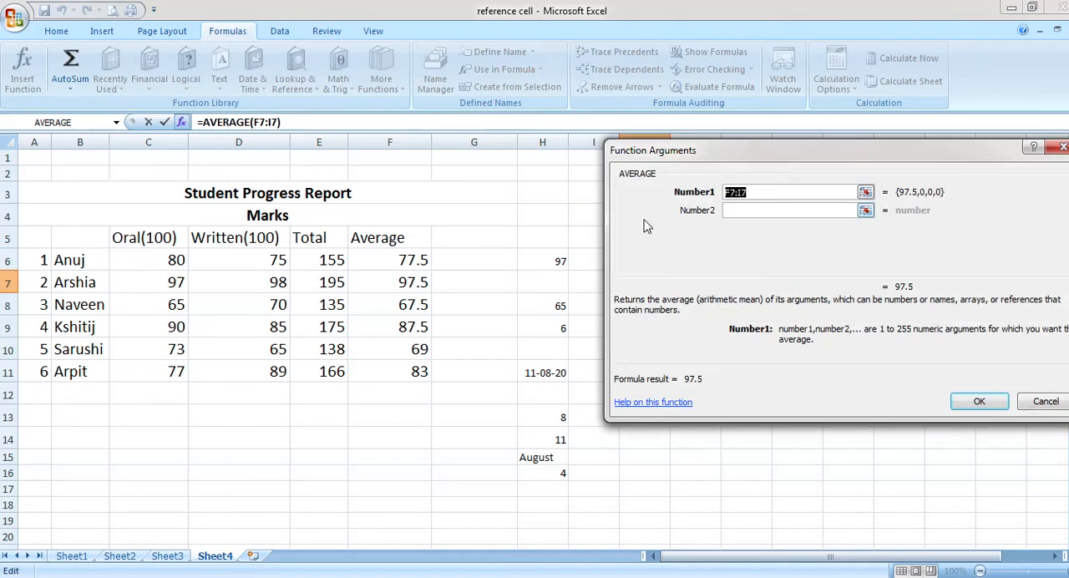
{"action": "left_click", "coordinate": [177, 264]}
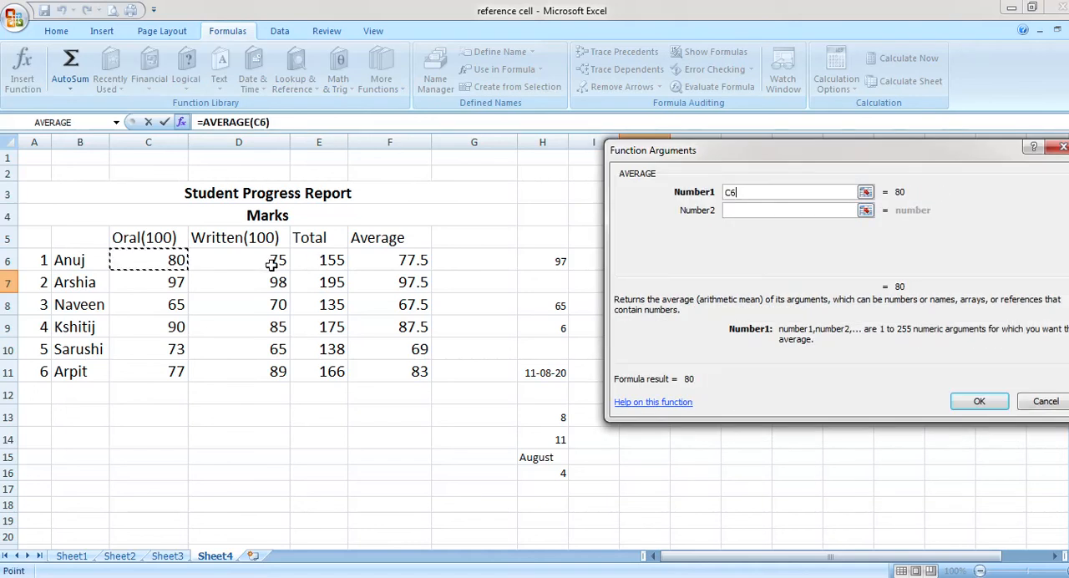
{"action": "left_click", "coordinate": [733, 210]}
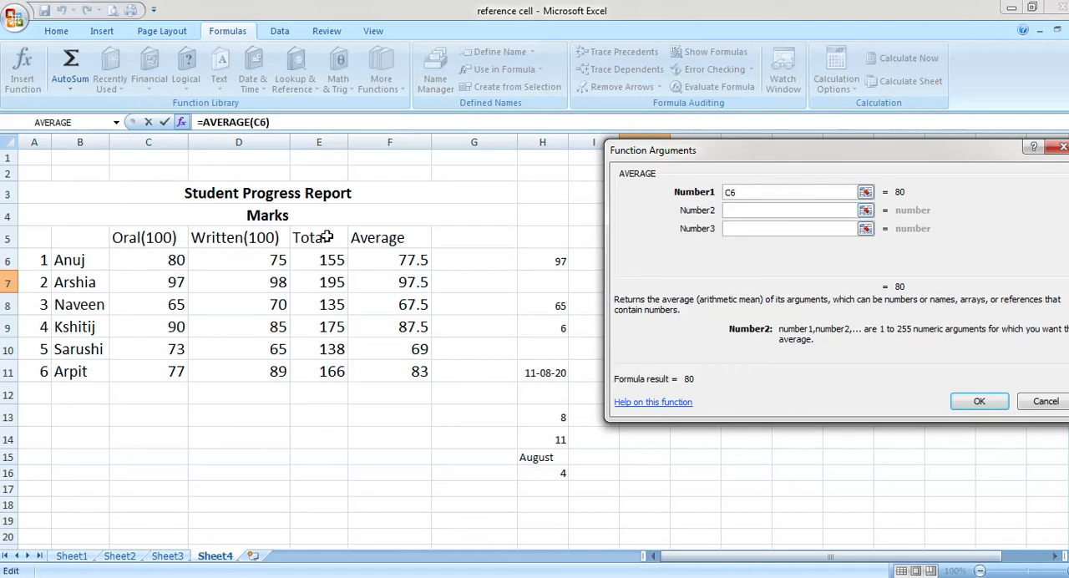
{"action": "left_click", "coordinate": [282, 262]}
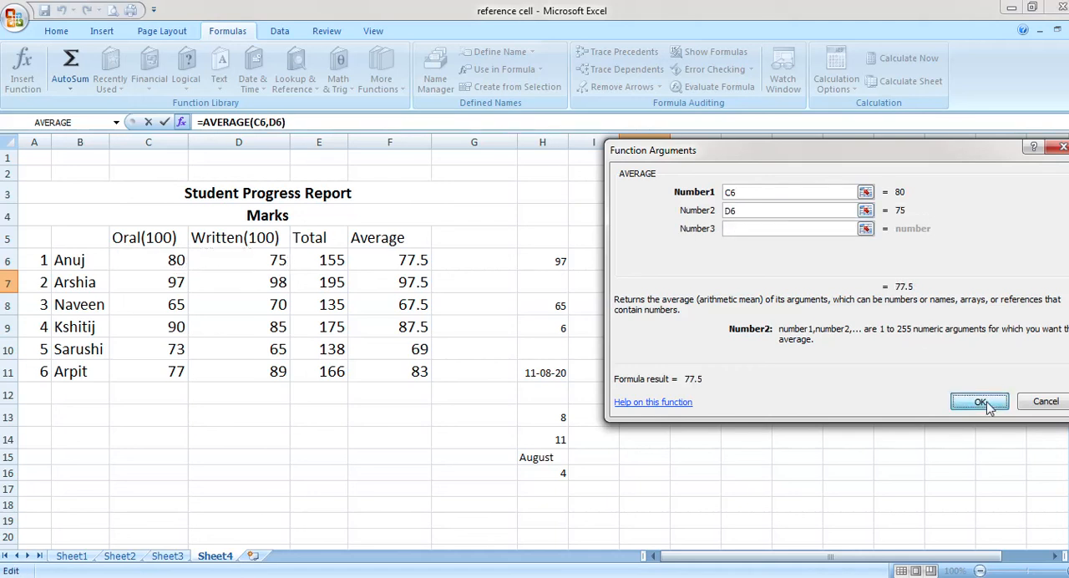
{"action": "left_click", "coordinate": [985, 402]}
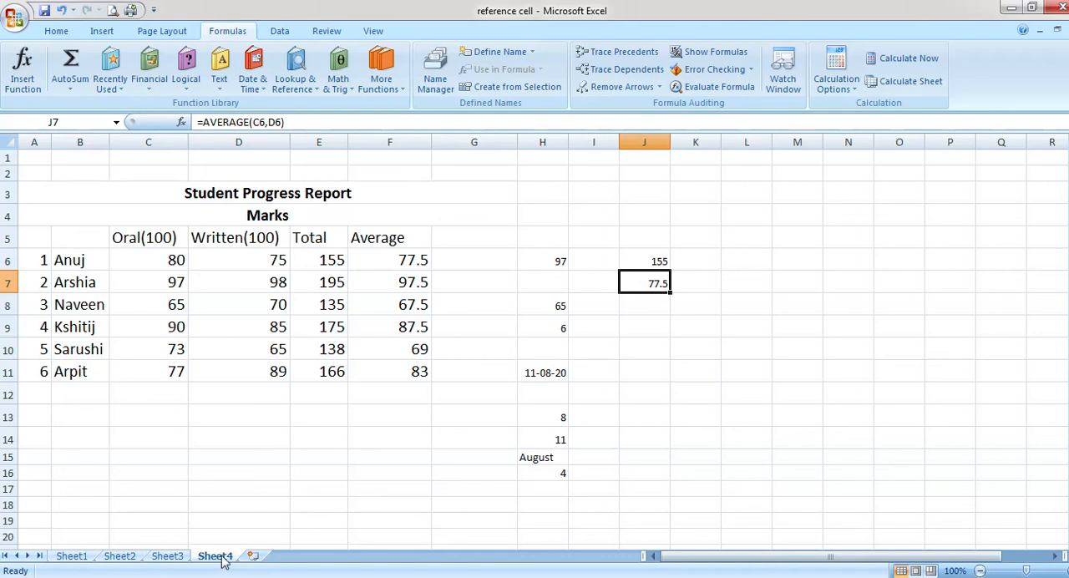
Rename the Sheet4 worksheet containing the student progress report as sheet5
{"action": "right_click", "coordinate": [224, 561]}
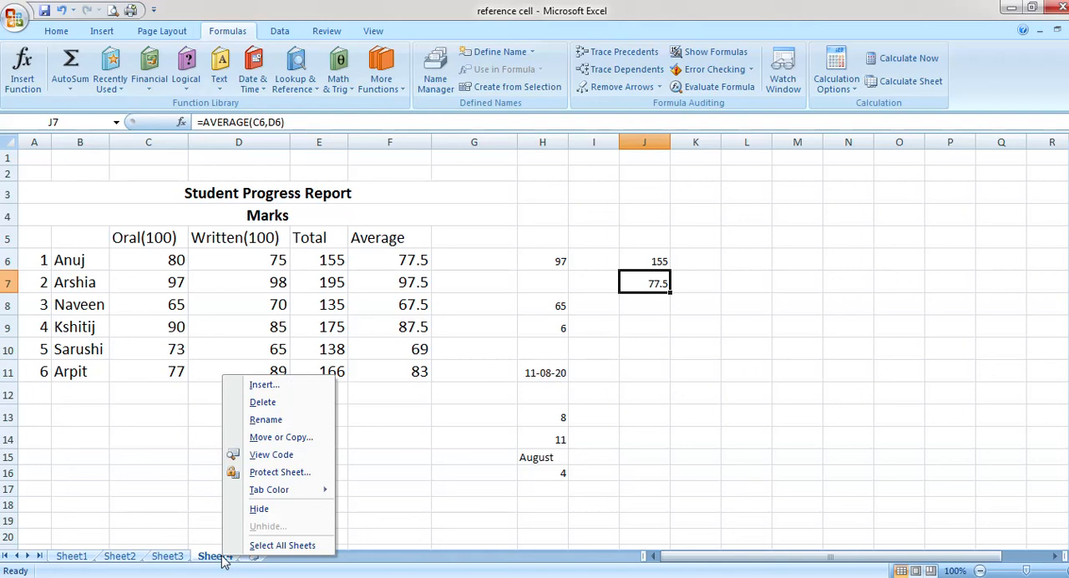
{"action": "left_click", "coordinate": [267, 420]}
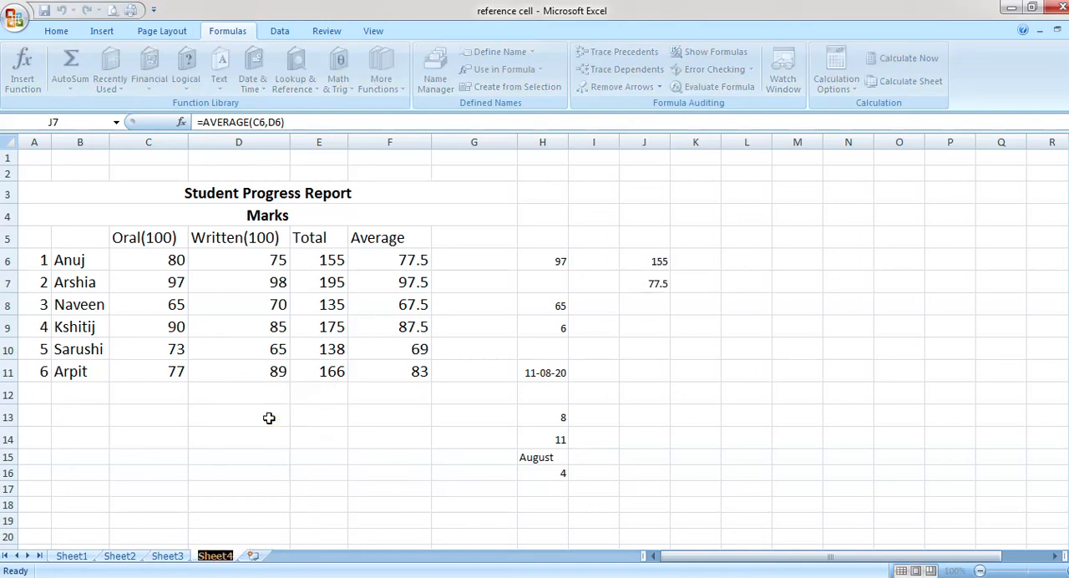
{"action": "type", "text": "sheet5"}
{"action": "key", "text": "Return"}
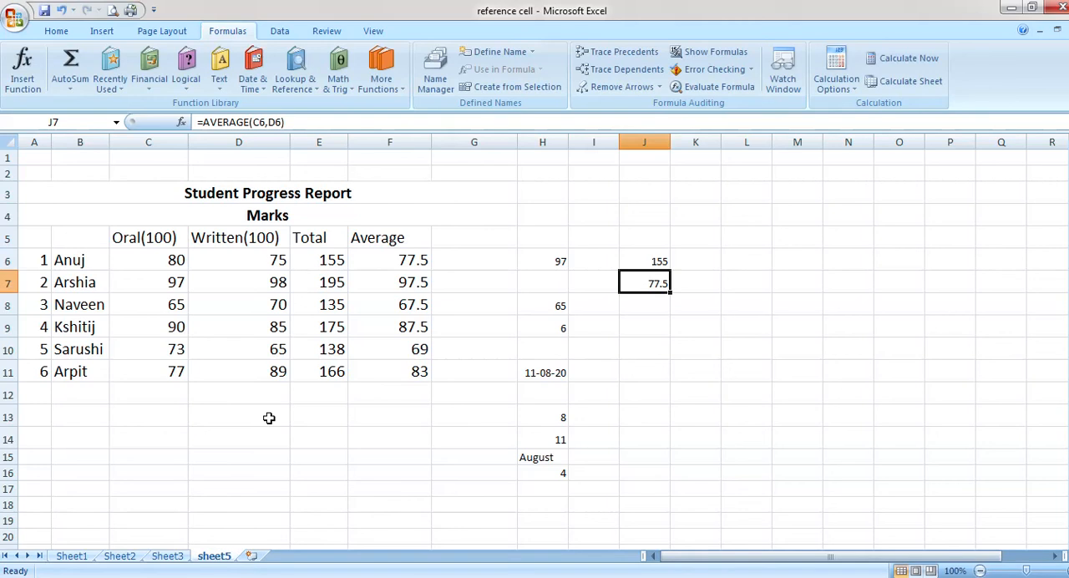
{"action": "left_click", "coordinate": [341, 501]}
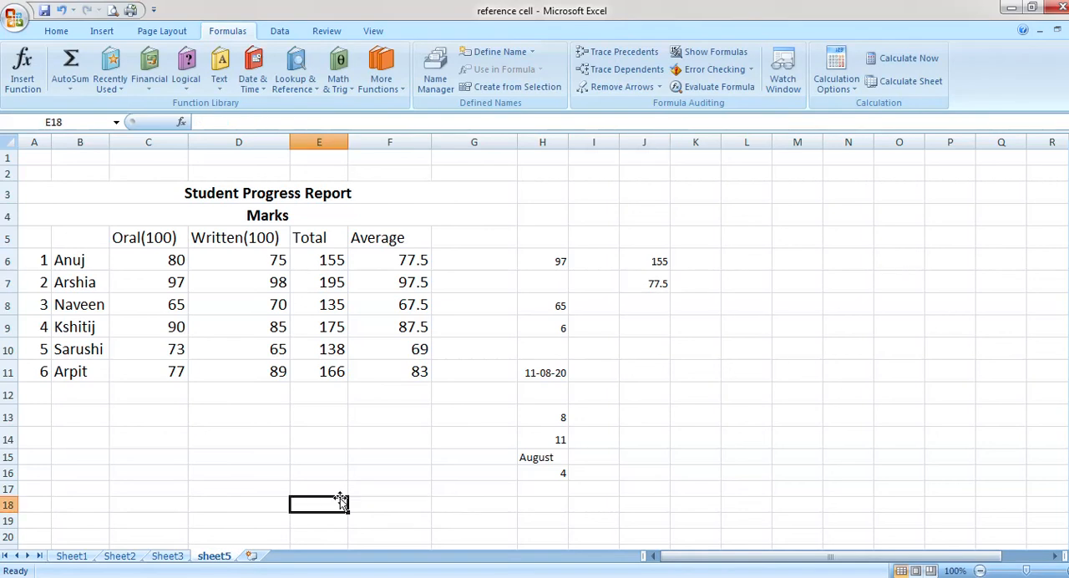
View Sheet1 briefly, return to the student progress report worksheet and rename it as sheet6
{"action": "left_click", "coordinate": [71, 555]}
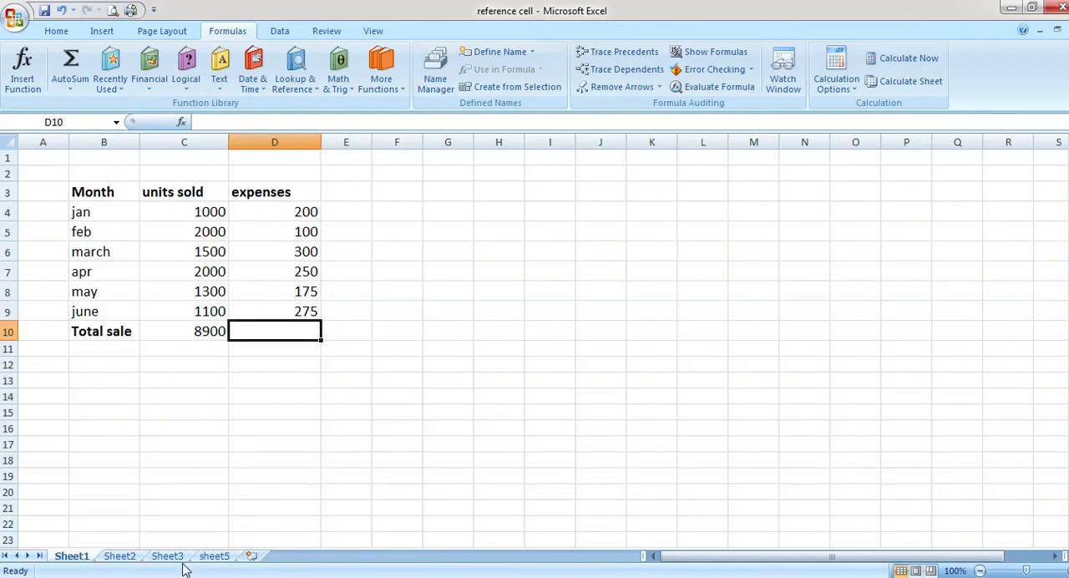
{"action": "left_click", "coordinate": [213, 556]}
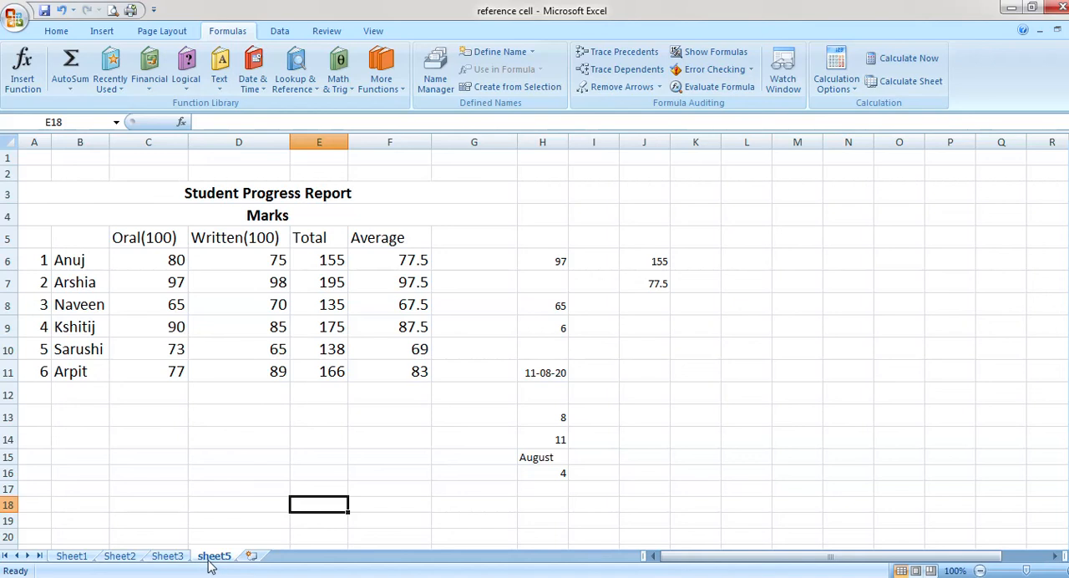
{"action": "double_click", "coordinate": [211, 558]}
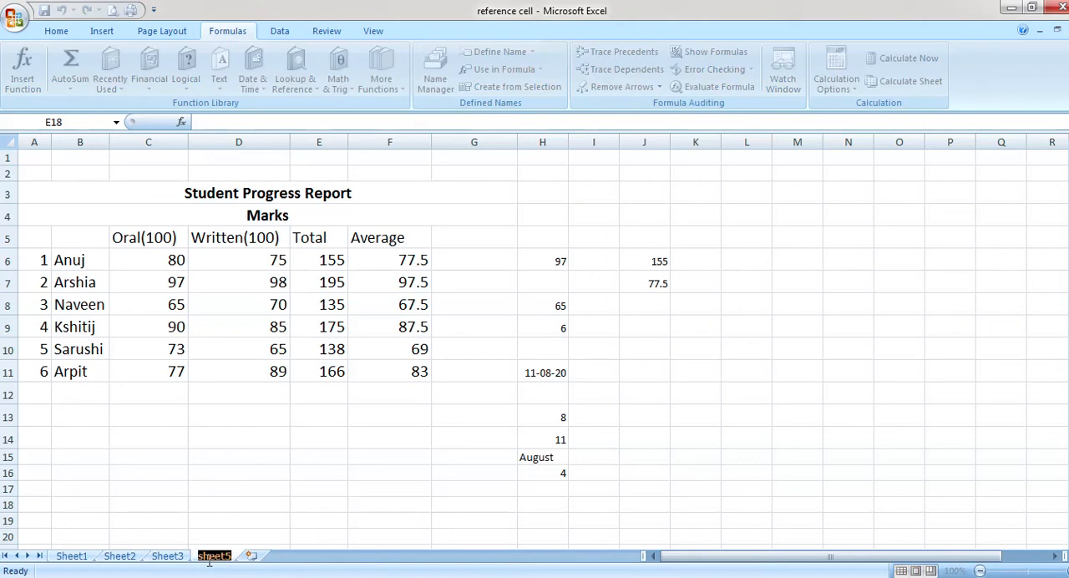
{"action": "type", "text": "sheet"}
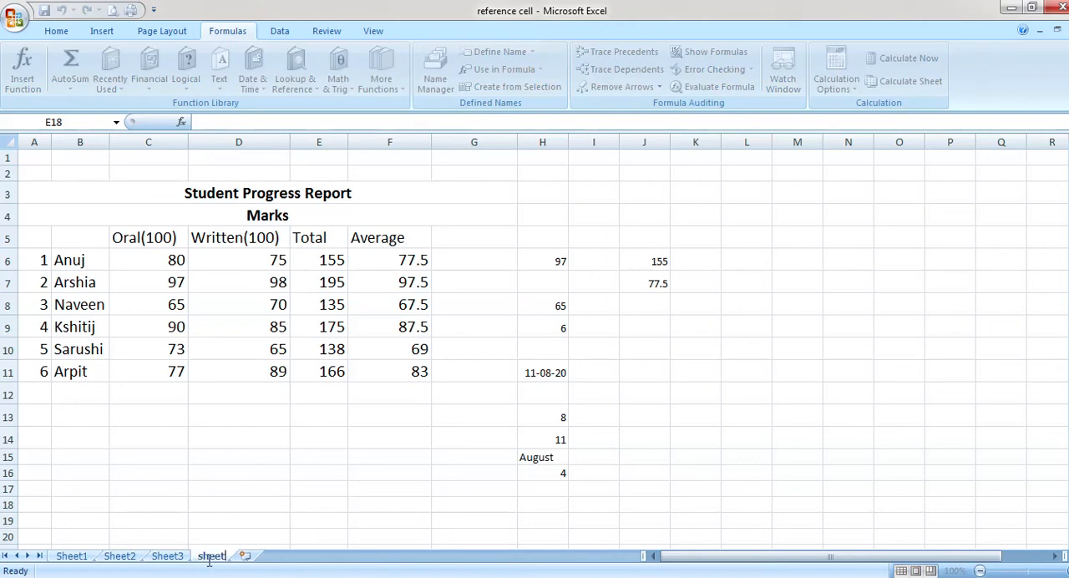
{"action": "type", "text": "6"}
Delete the Sheet1 worksheet with the monthly units sold and expenses, and confirm the permanent deletion of its data
{"action": "left_click", "coordinate": [72, 558]}
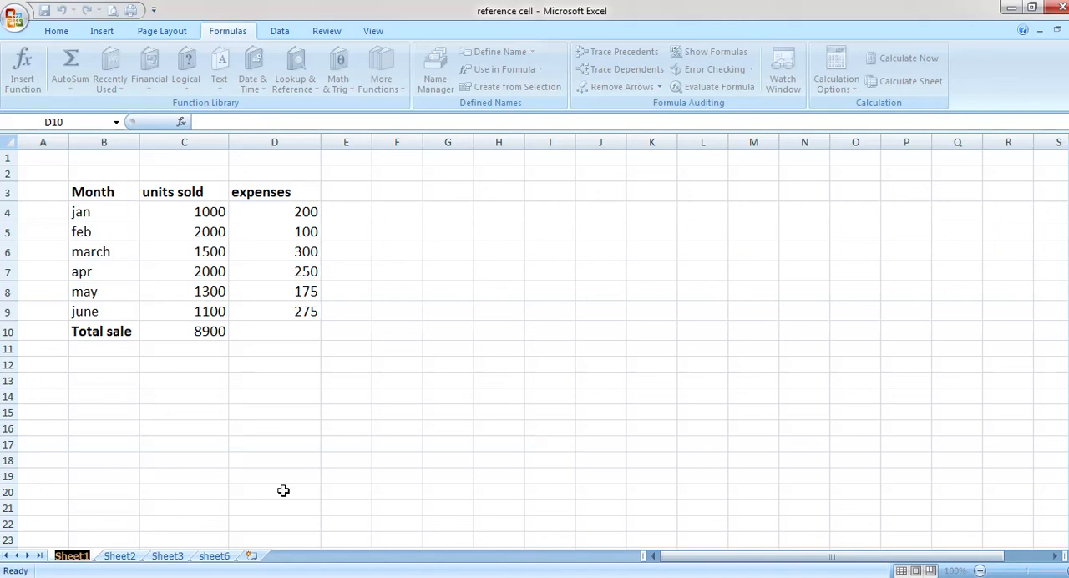
{"action": "left_click", "coordinate": [346, 507]}
{"action": "right_click", "coordinate": [80, 559]}
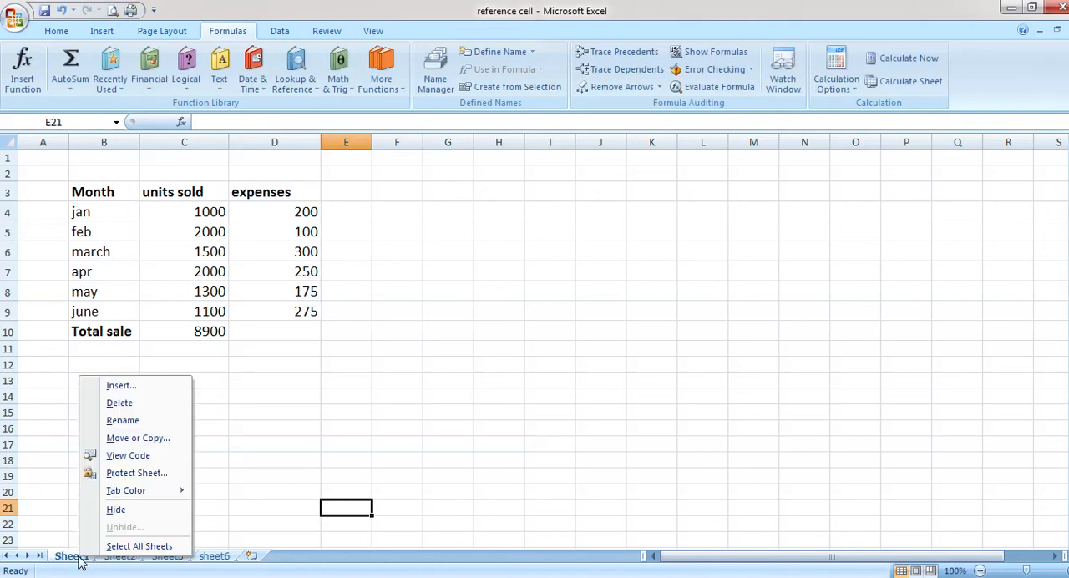
{"action": "left_click", "coordinate": [132, 409]}
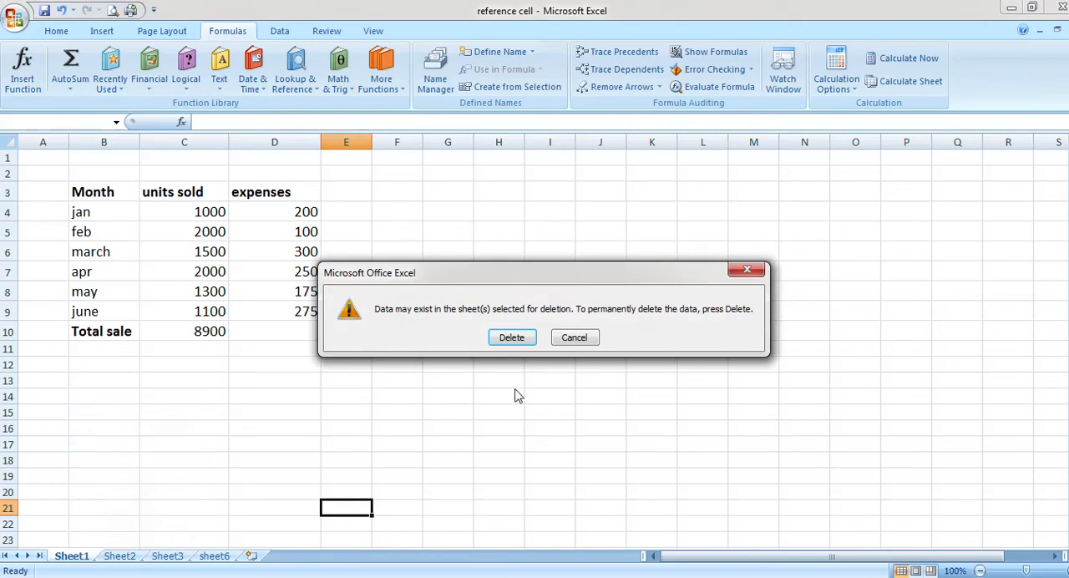
{"action": "left_click", "coordinate": [527, 341]}
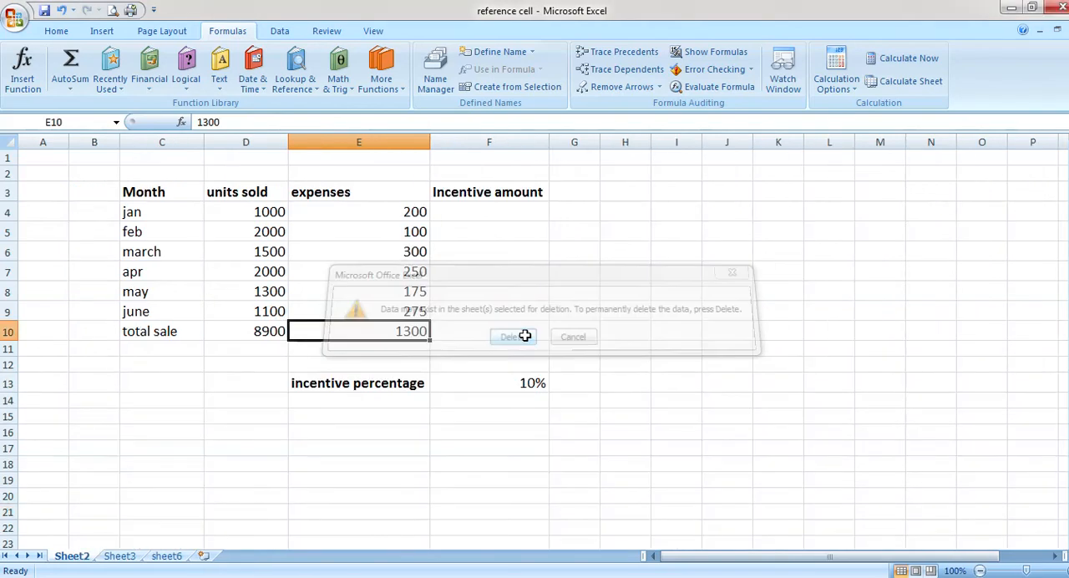
Set the tab color of the sheet6 worksheet to a dark red theme color
{"action": "left_click", "coordinate": [165, 563]}
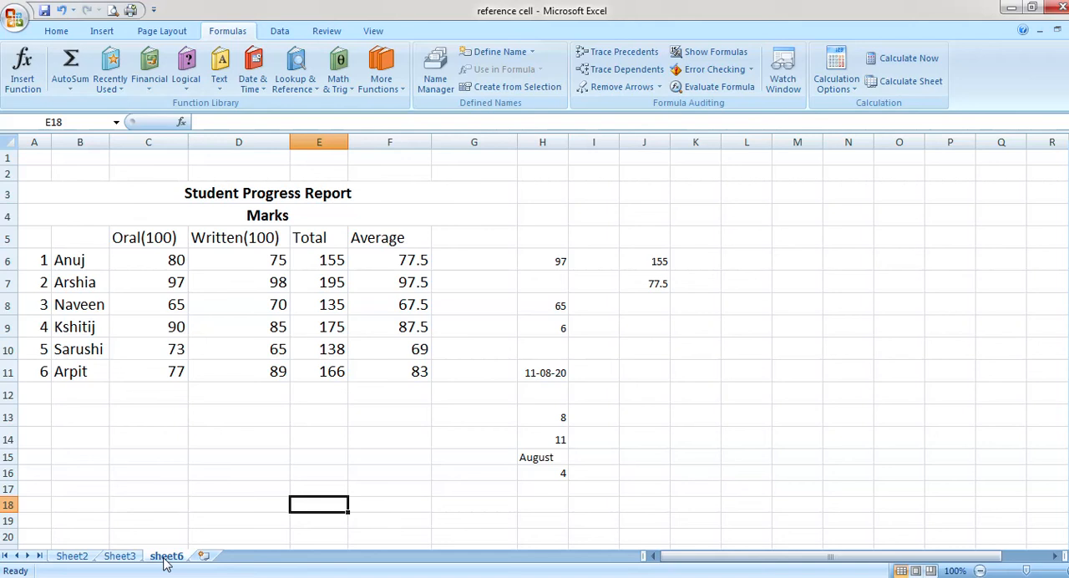
{"action": "right_click", "coordinate": [166, 557]}
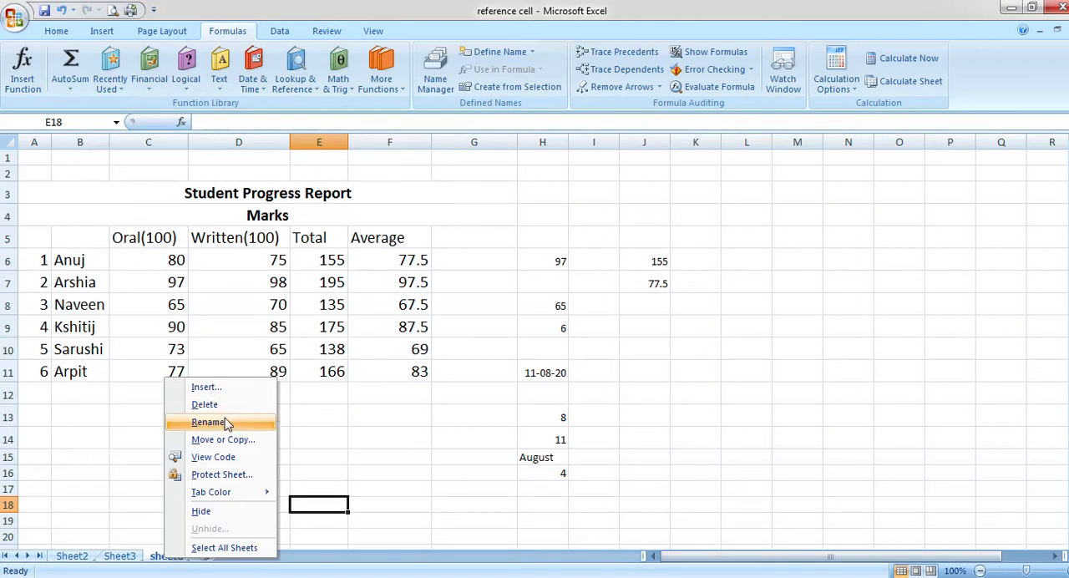
{"action": "mouse_move", "coordinate": [212, 495]}
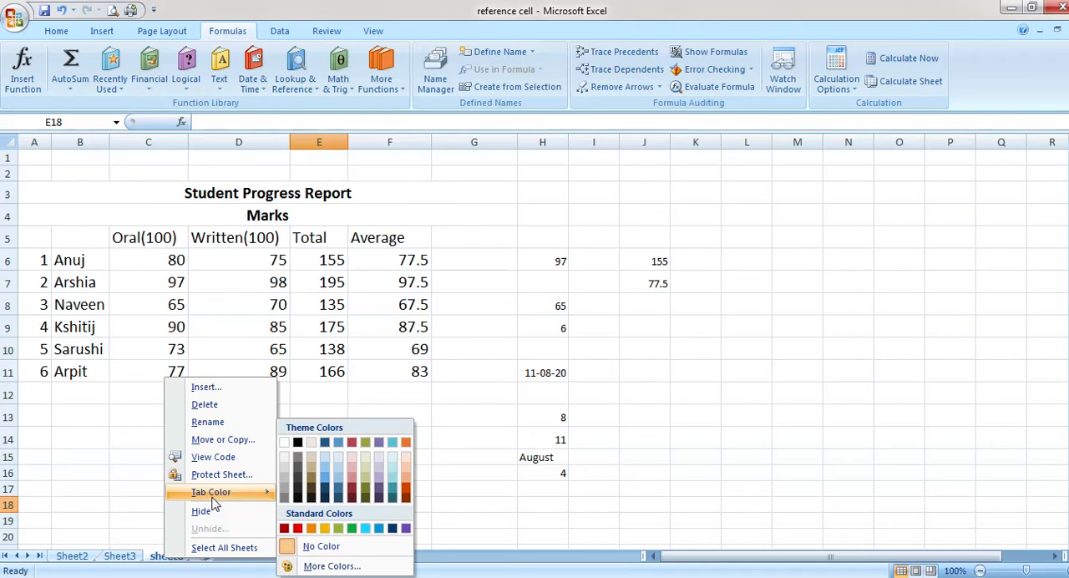
{"action": "left_click", "coordinate": [353, 493]}
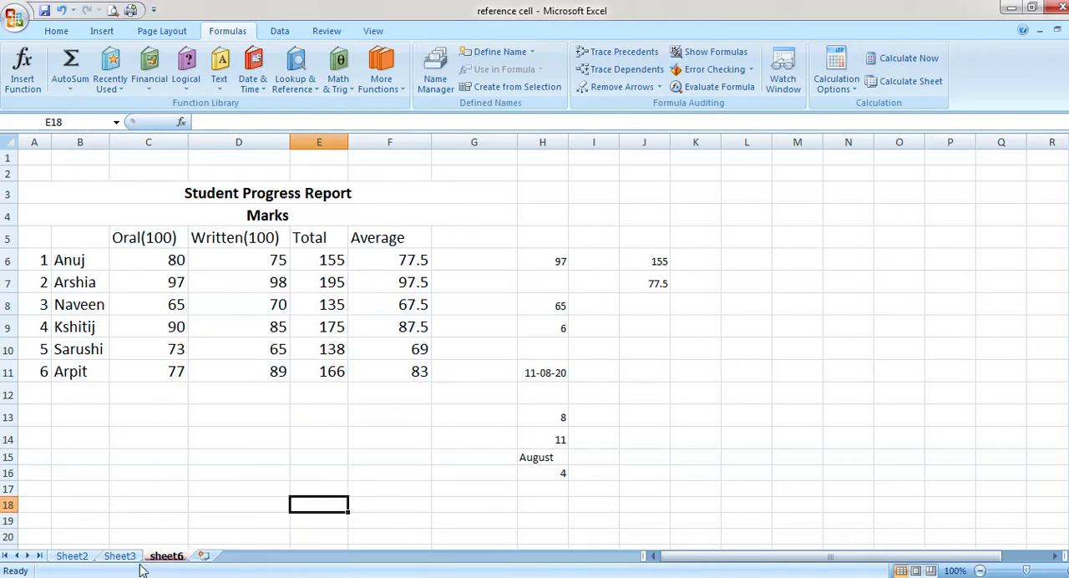